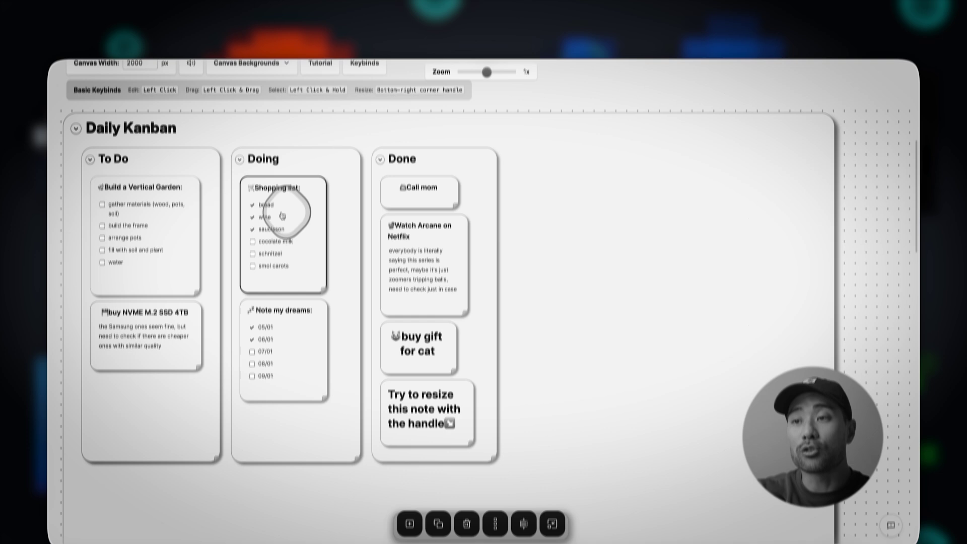
# Move the Shopping list card below Note my dreams, then start a webcam Gemini session
pyautogui.moveTo(282, 215); pyautogui.dragTo(283, 350)
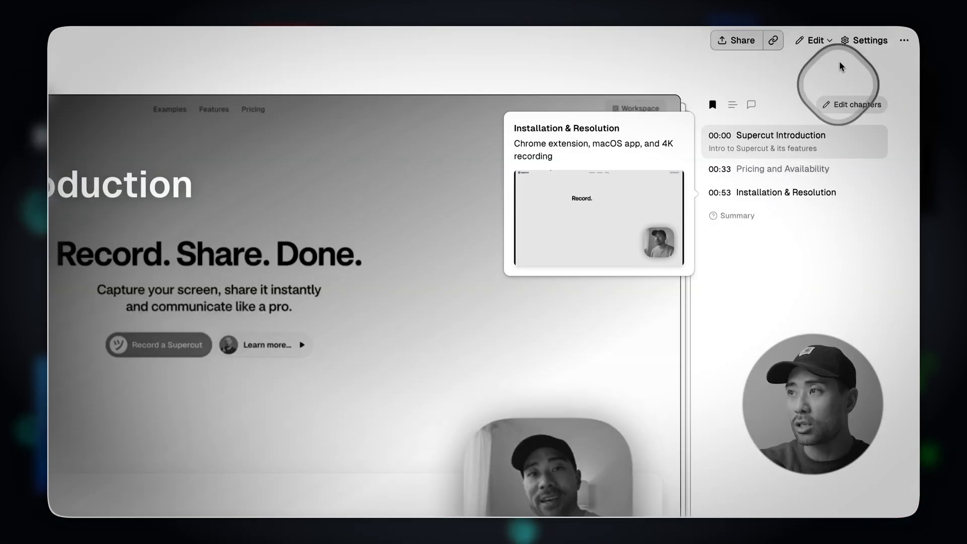
pyautogui.click(814, 41)
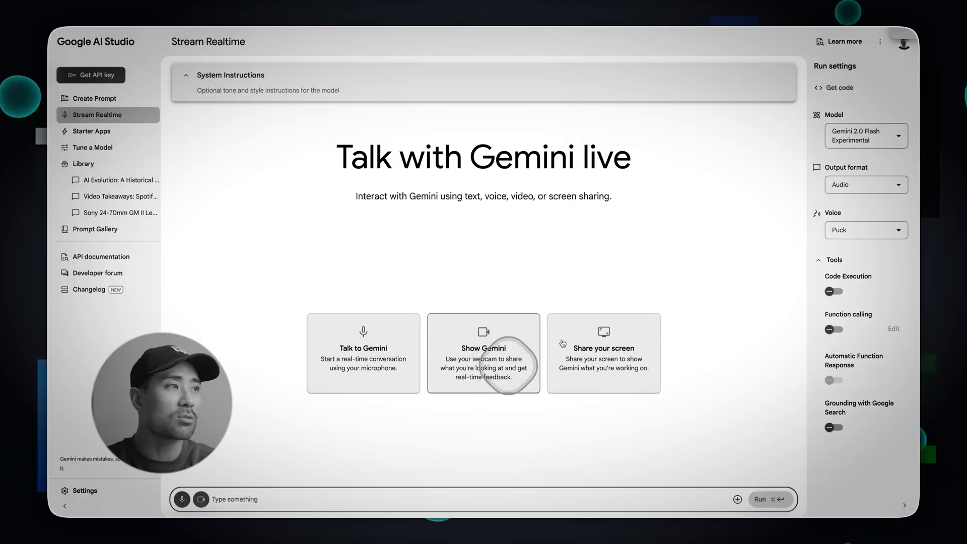
pyautogui.click(512, 402)
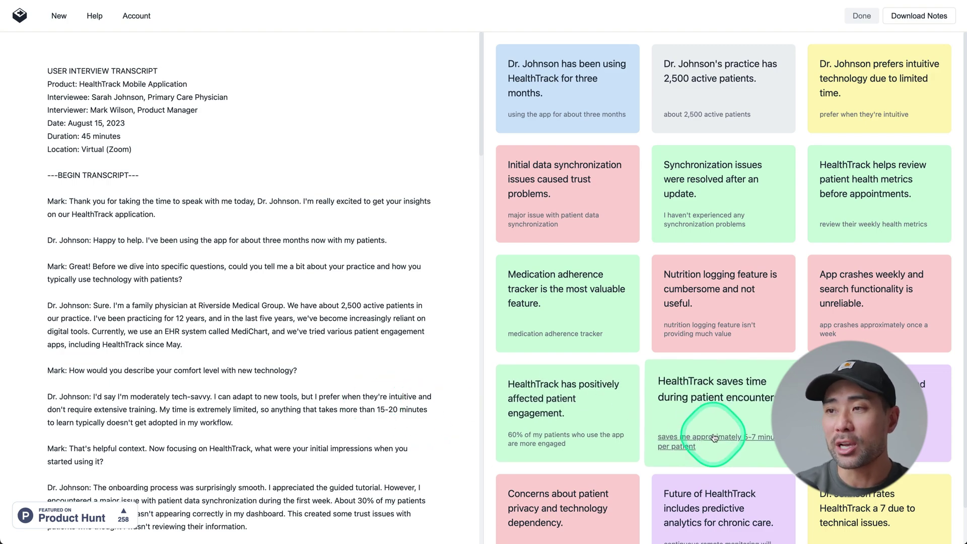
# Find the note's quoted line in the HealthTrack interview transcript
pyautogui.click(714, 437)
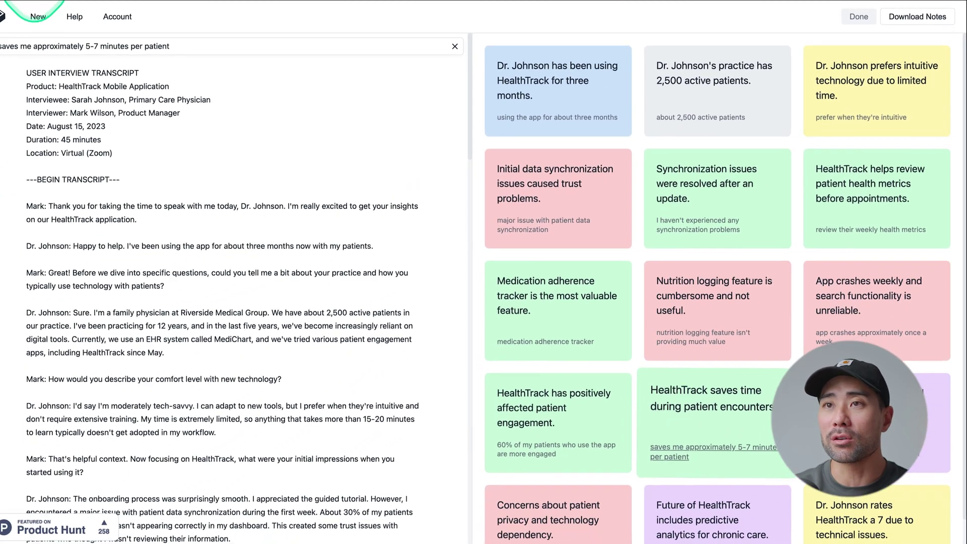
# Start a new blank document and load the Technical Docs example text
pyautogui.click(38, 15)
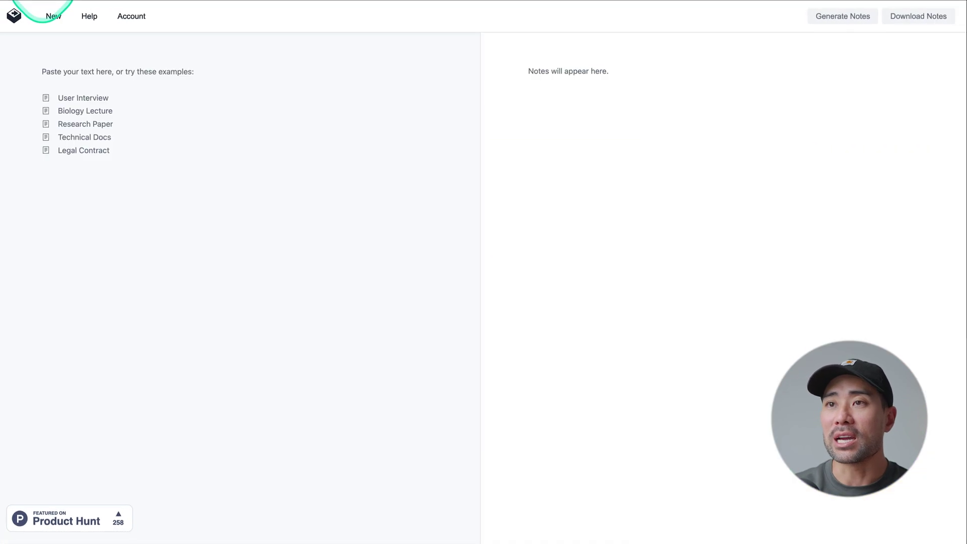
pyautogui.click(151, 323)
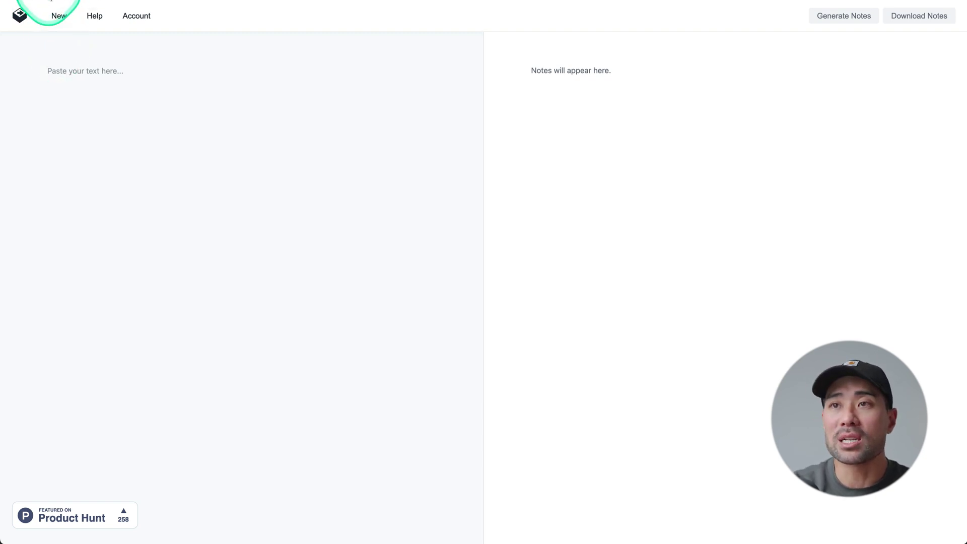
pyautogui.click(59, 15)
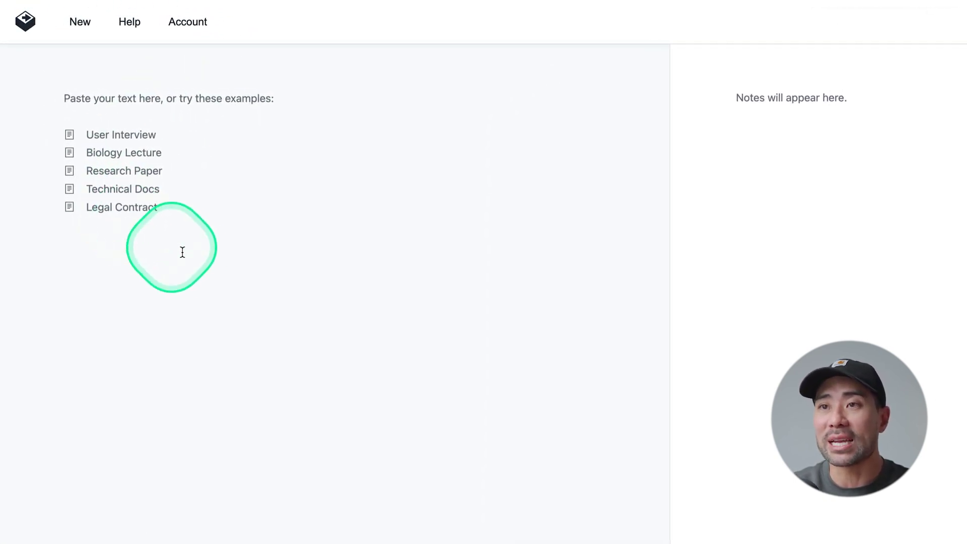
pyautogui.click(144, 190)
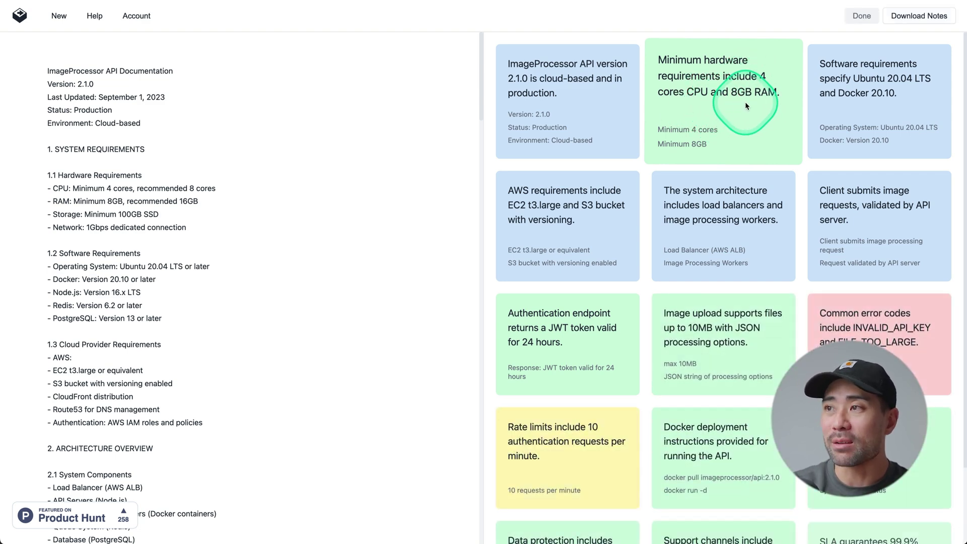
pyautogui.scroll(-2, 864, 223)
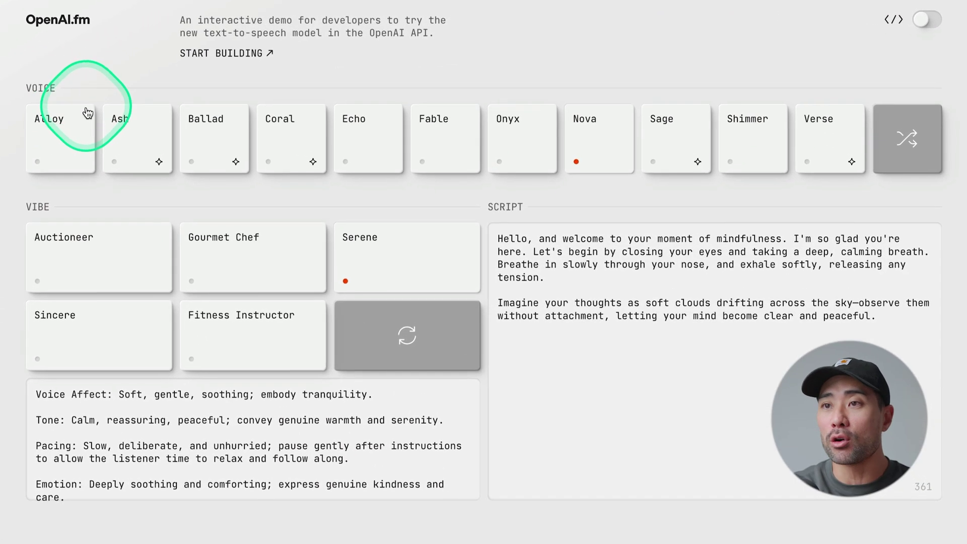
pyautogui.scroll(-1, 64, 220)
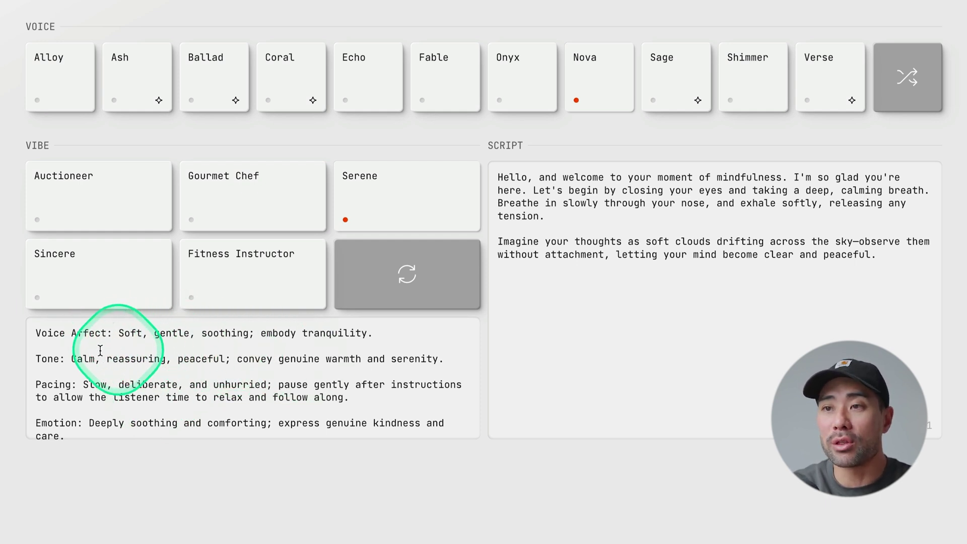
pyautogui.scroll(-3, 109, 407)
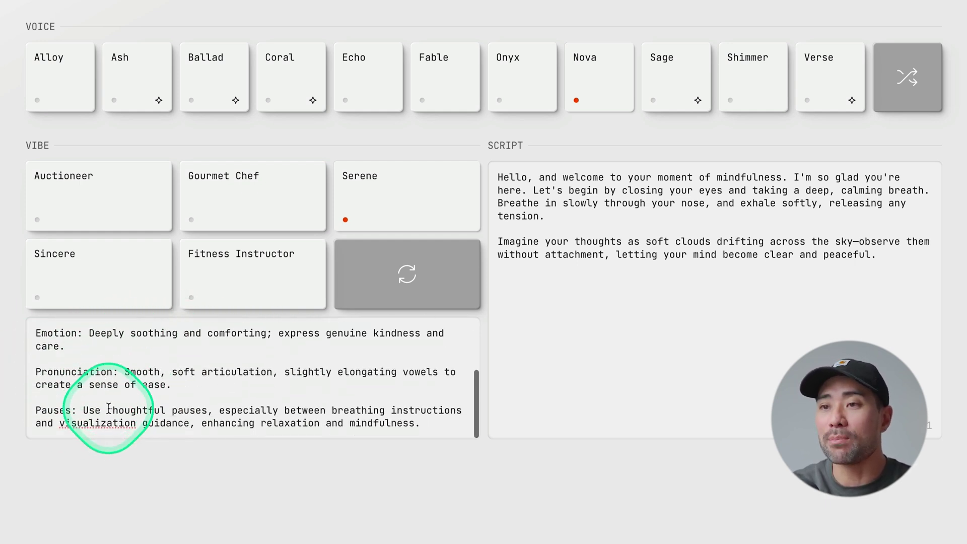
pyautogui.scroll(3, 153, 370)
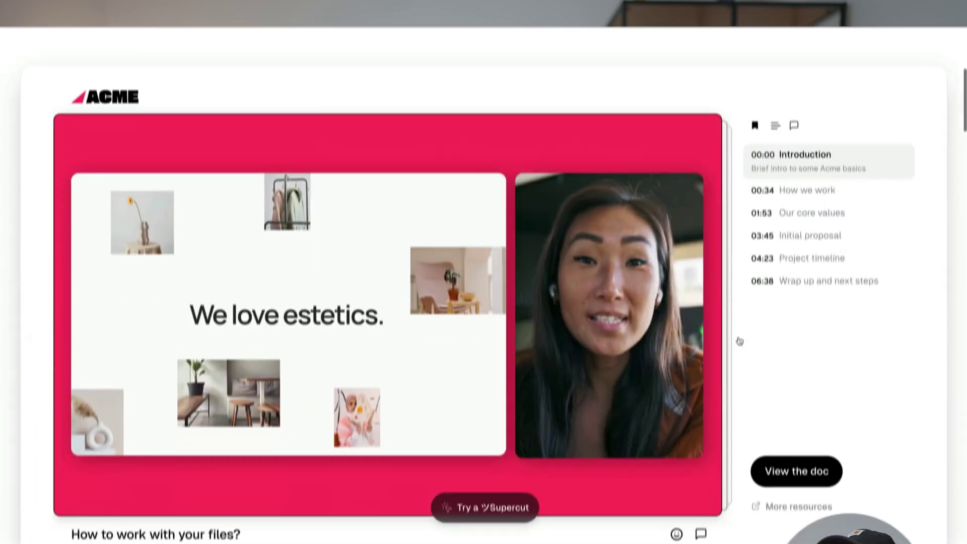
# Jump the ACME demo video to its 00:00 Introduction chapter
pyautogui.scroll(-2, 739, 342)
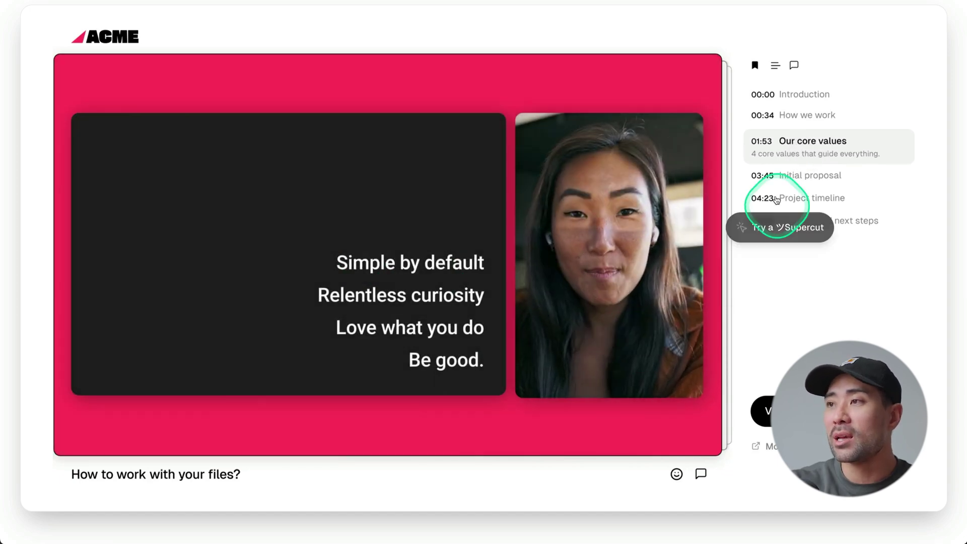
pyautogui.click(805, 98)
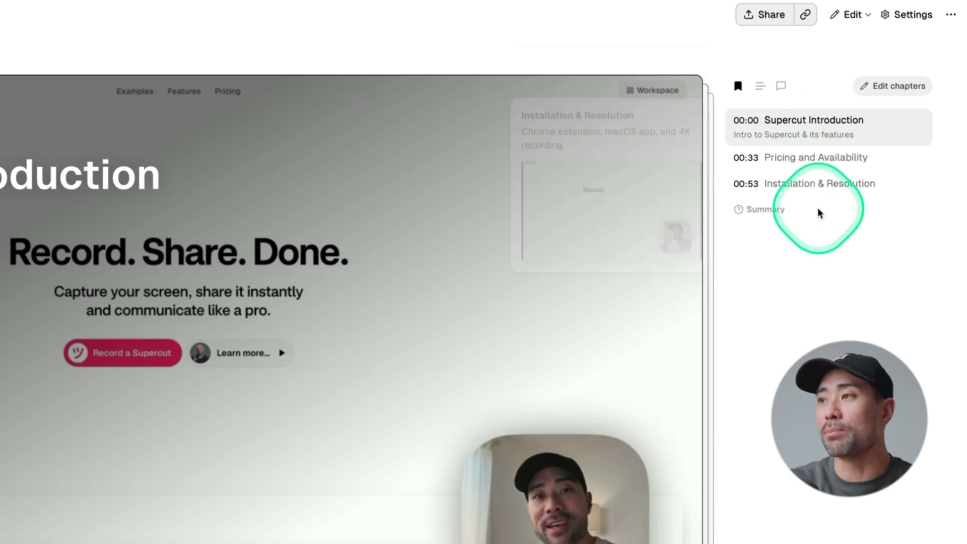
# Create a new theme from Edit > Theme and show its Layout options
pyautogui.click(849, 20)
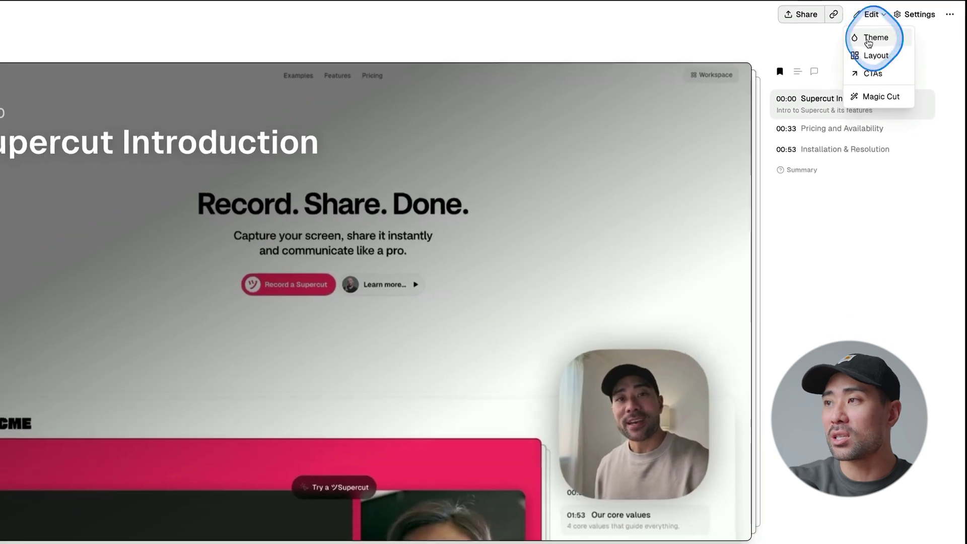
pyautogui.click(868, 40)
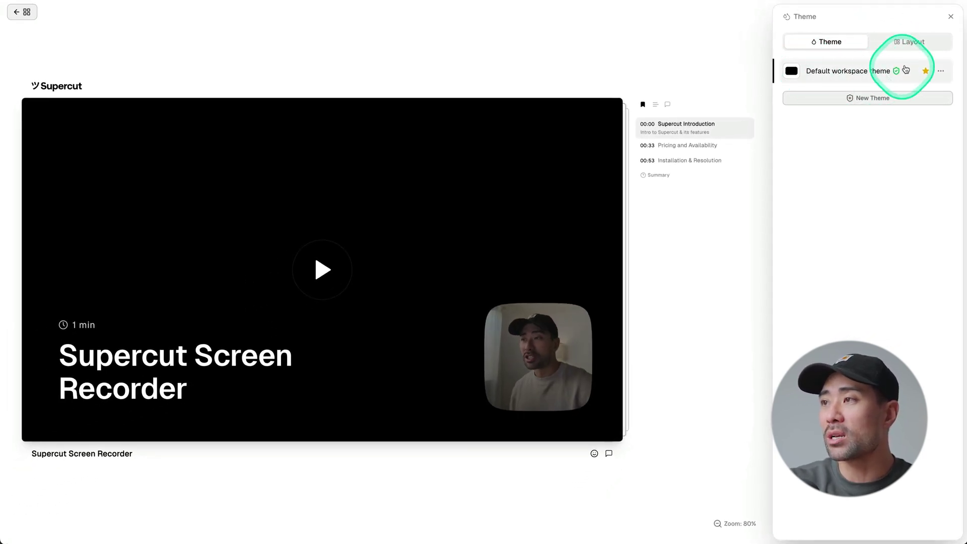
pyautogui.click(868, 98)
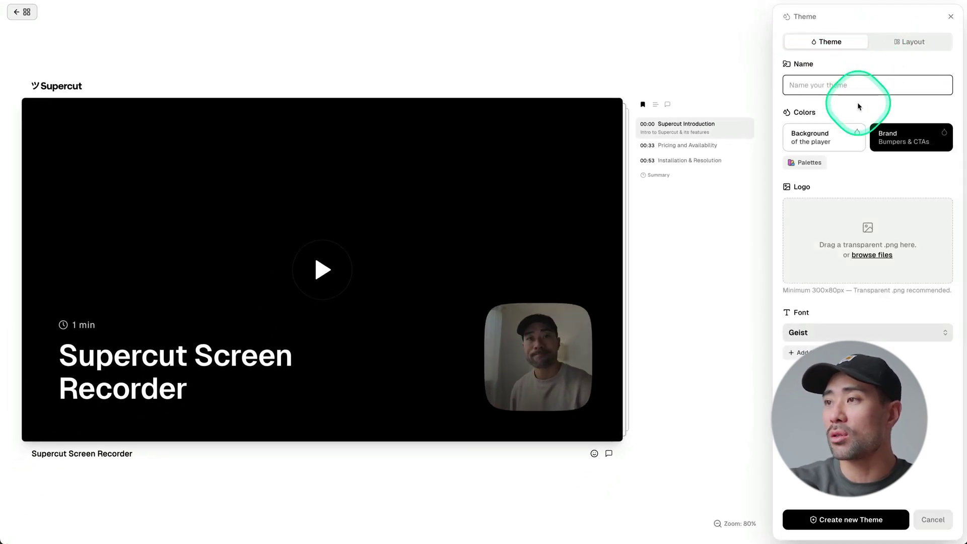
pyautogui.click(832, 204)
pyautogui.click(907, 44)
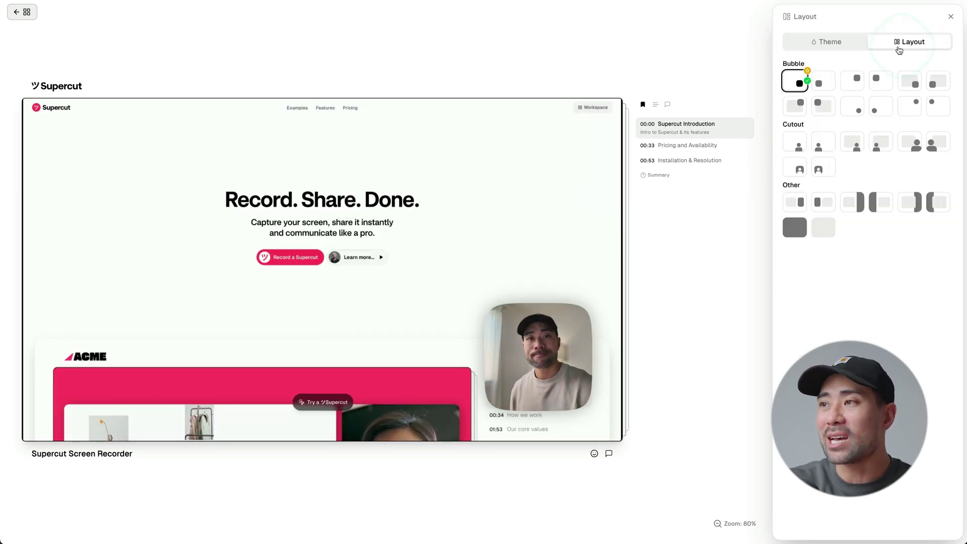
# Try the Bubble webcam positions: top right, top left, bottom left, bottom right, large left
pyautogui.click(852, 81)
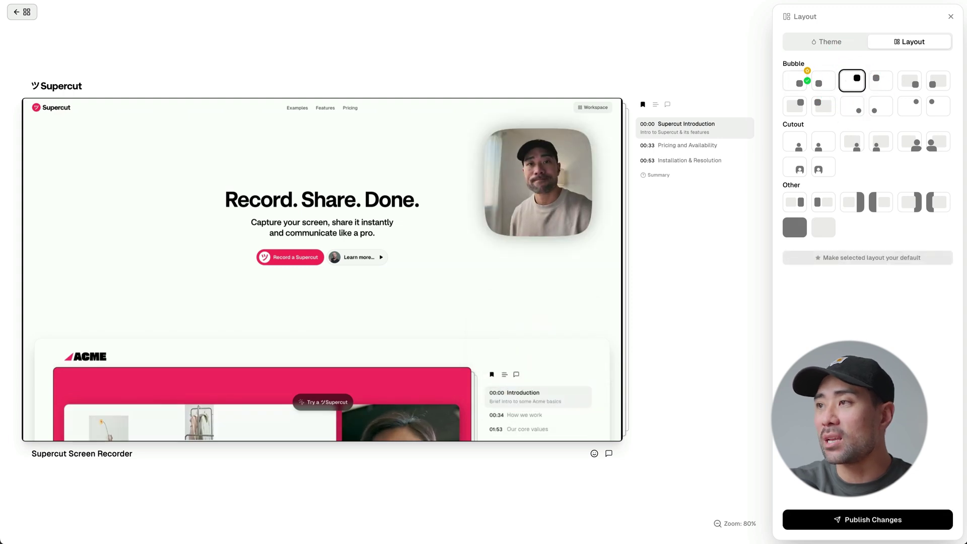
pyautogui.click(879, 82)
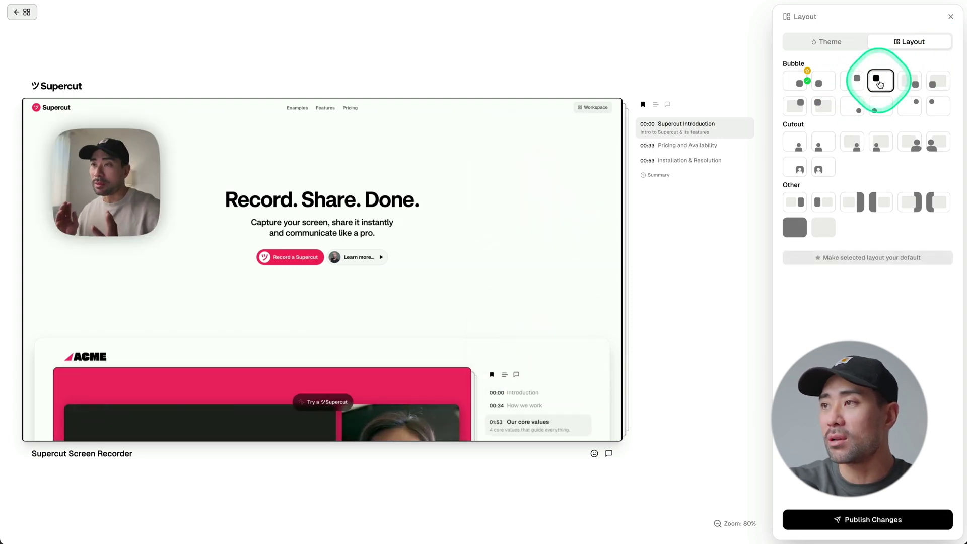
pyautogui.click(877, 111)
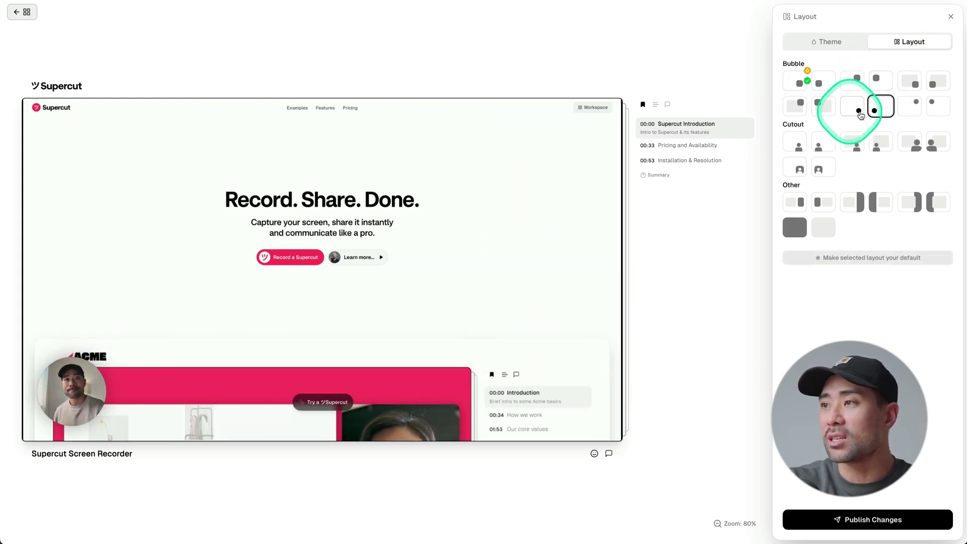
pyautogui.click(854, 112)
pyautogui.click(823, 84)
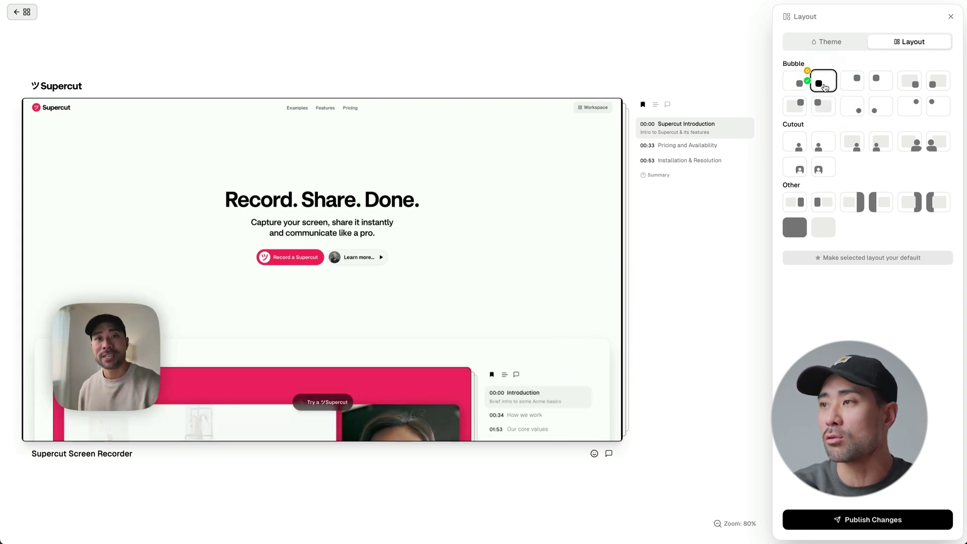
# Try the Cutout and Other layouts, ending with the screen left and webcam right
pyautogui.click(794, 146)
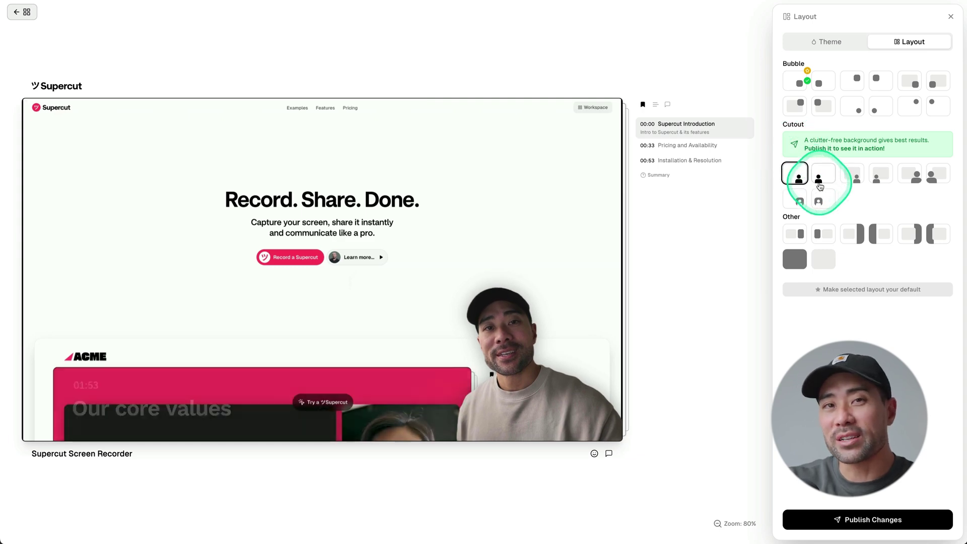
pyautogui.click(794, 234)
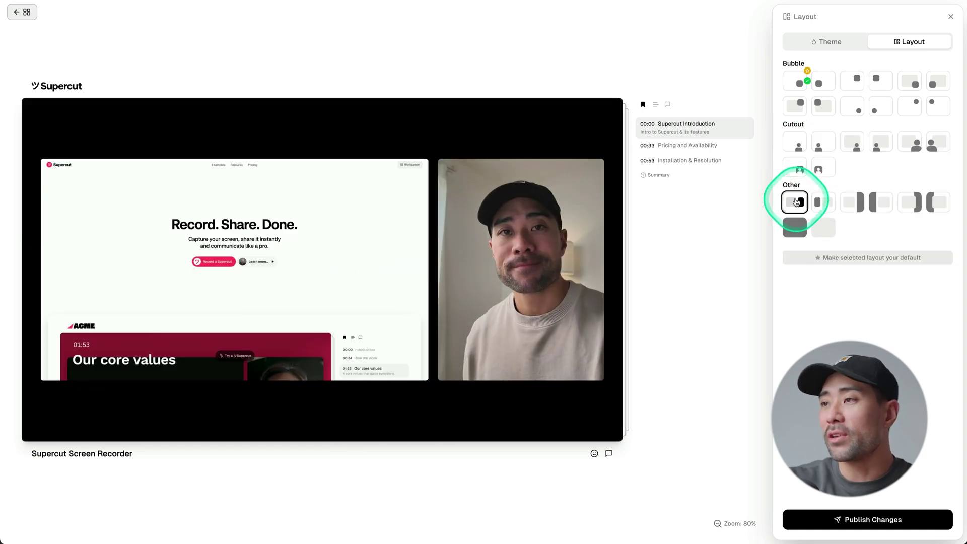
pyautogui.click(822, 202)
pyautogui.click(860, 209)
pyautogui.click(882, 204)
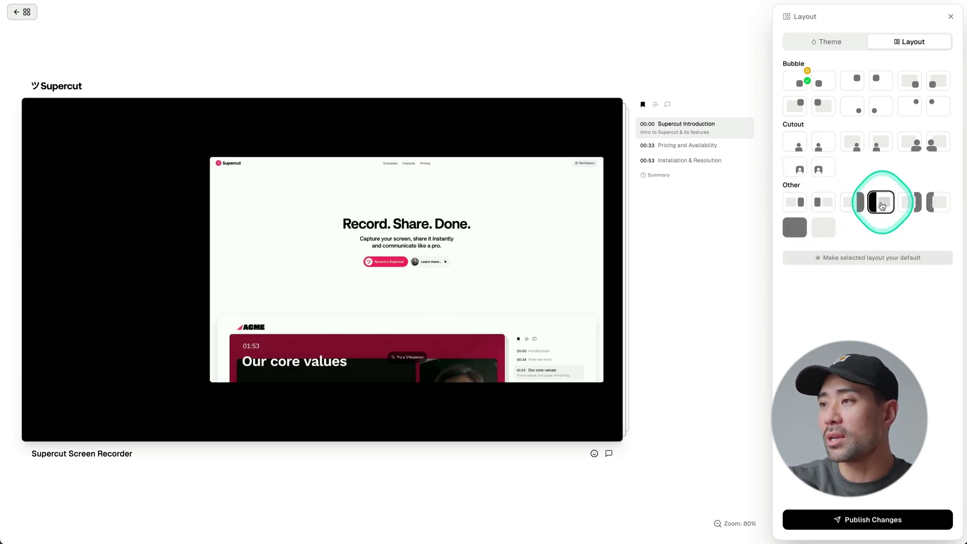
pyautogui.click(918, 206)
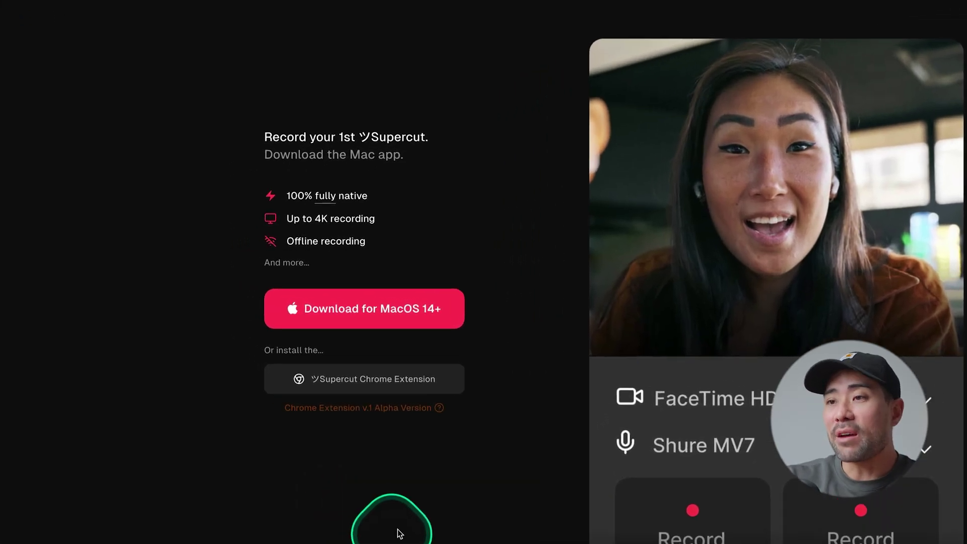
# Check the MacOS 14+ app and Chrome extension, then the recorder's camera and microphone options
pyautogui.click(345, 304)
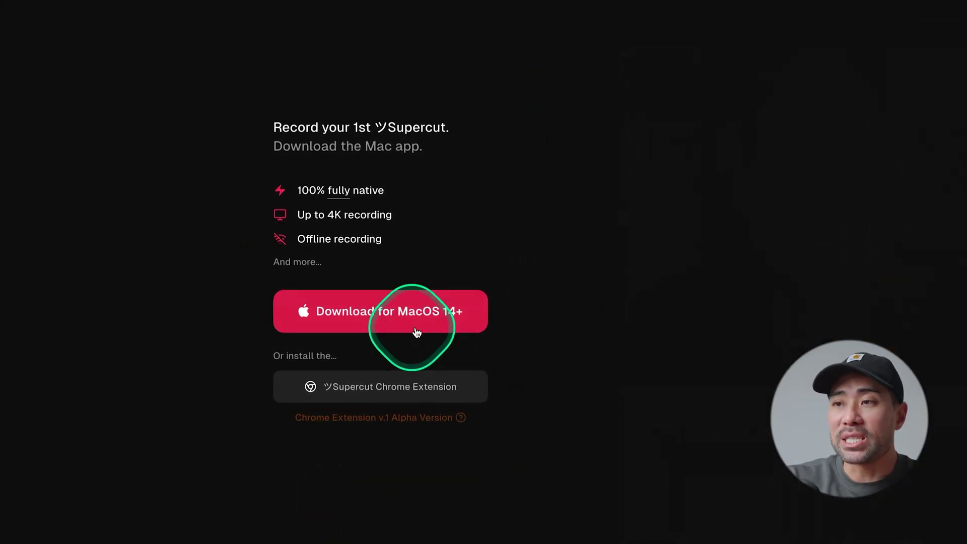
pyautogui.click(428, 398)
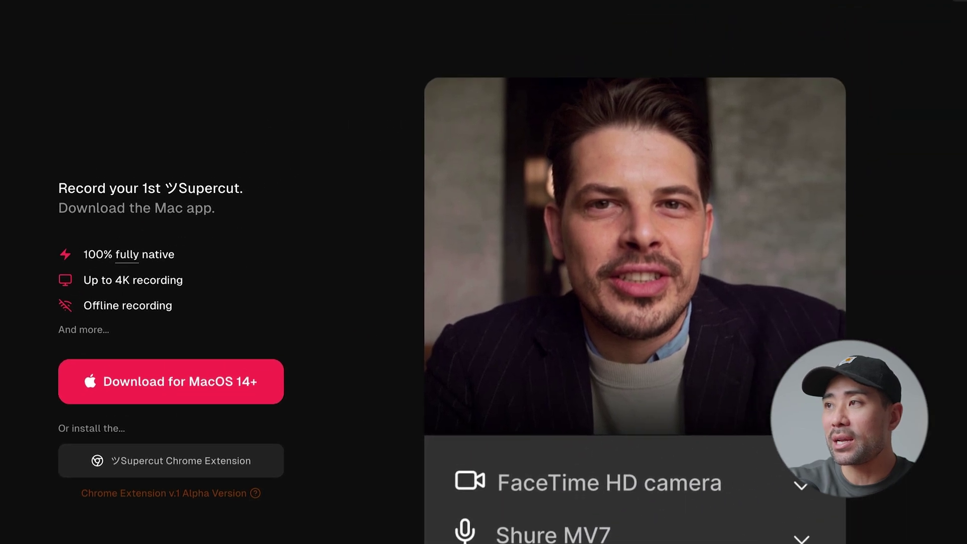
pyautogui.click(855, 20)
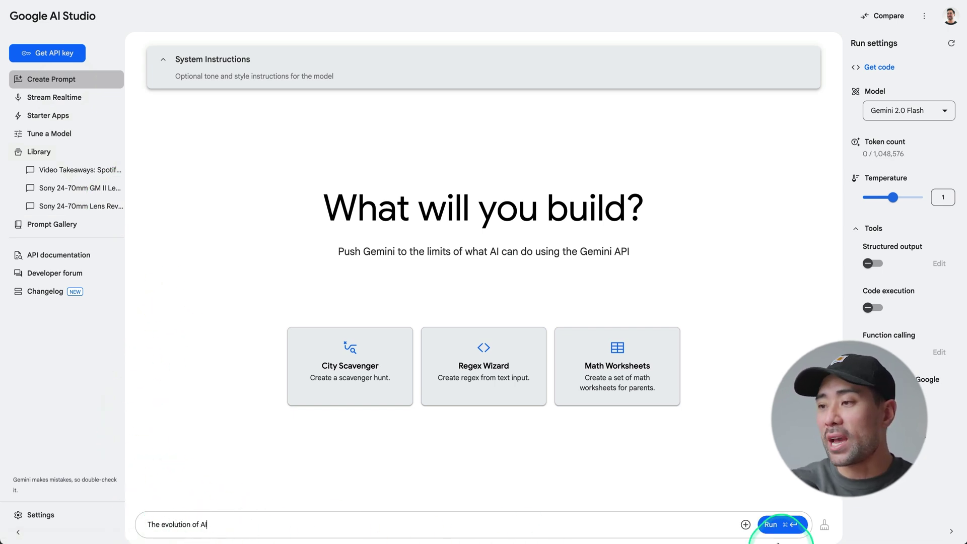
# Run the 'The evolution of AI' prompt on Gemini 2.0 Flash
pyautogui.click(775, 531)
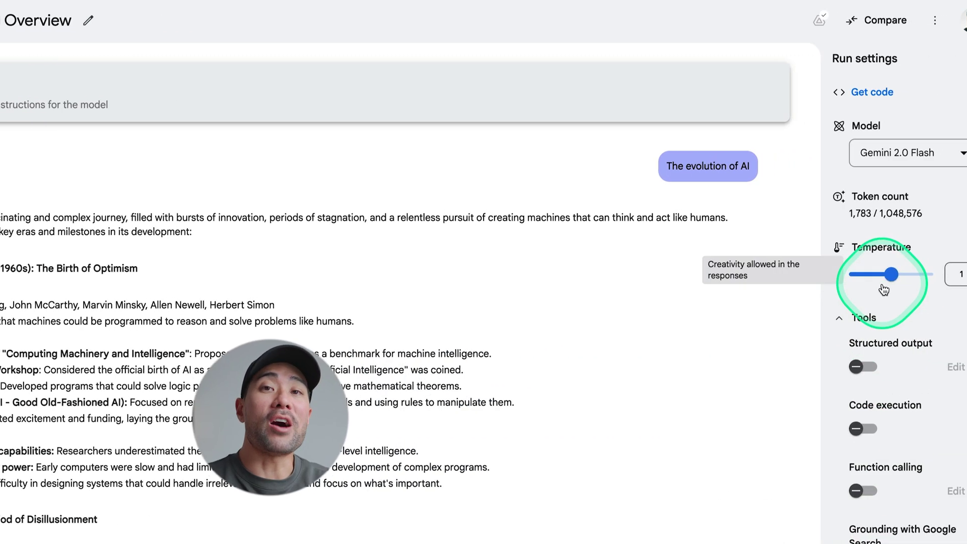
pyautogui.click(896, 156)
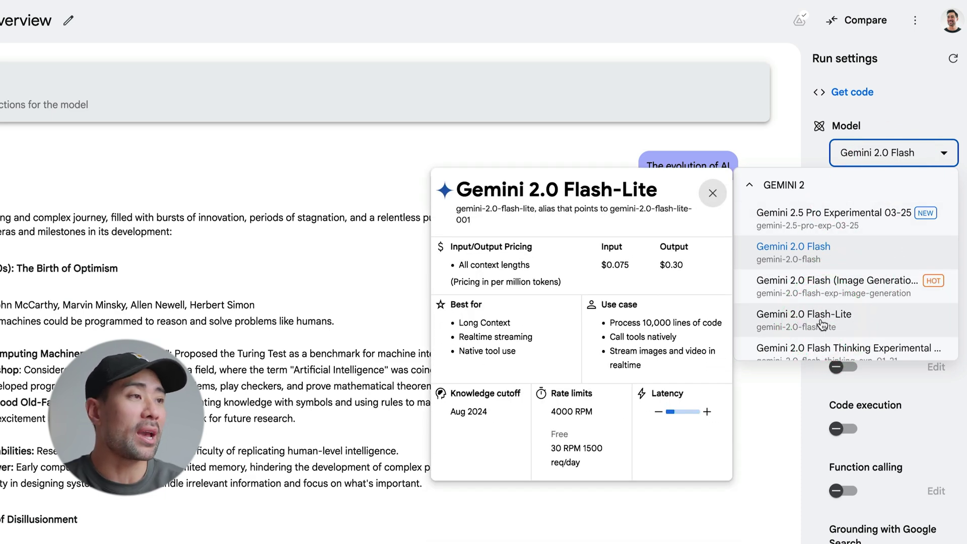
pyautogui.moveTo(827, 235)
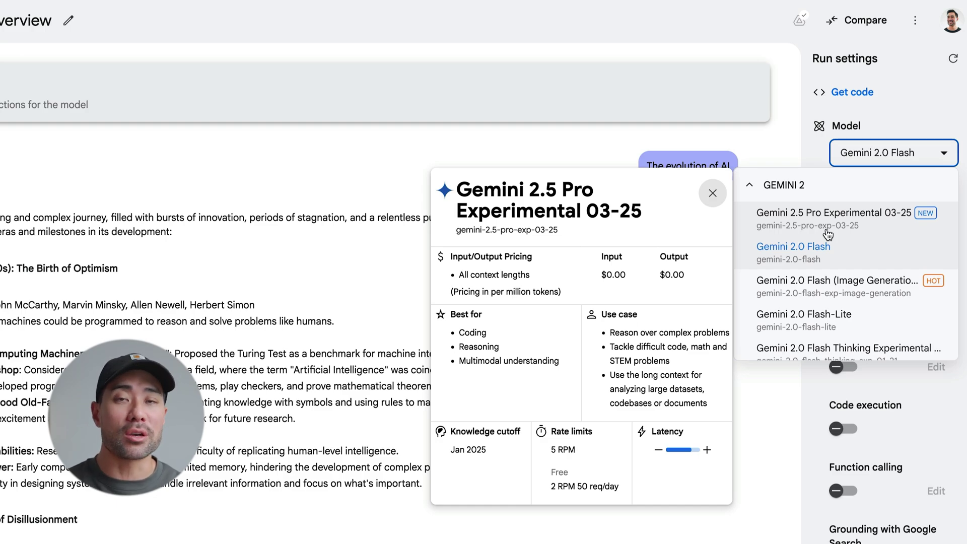
pyautogui.press('Escape')
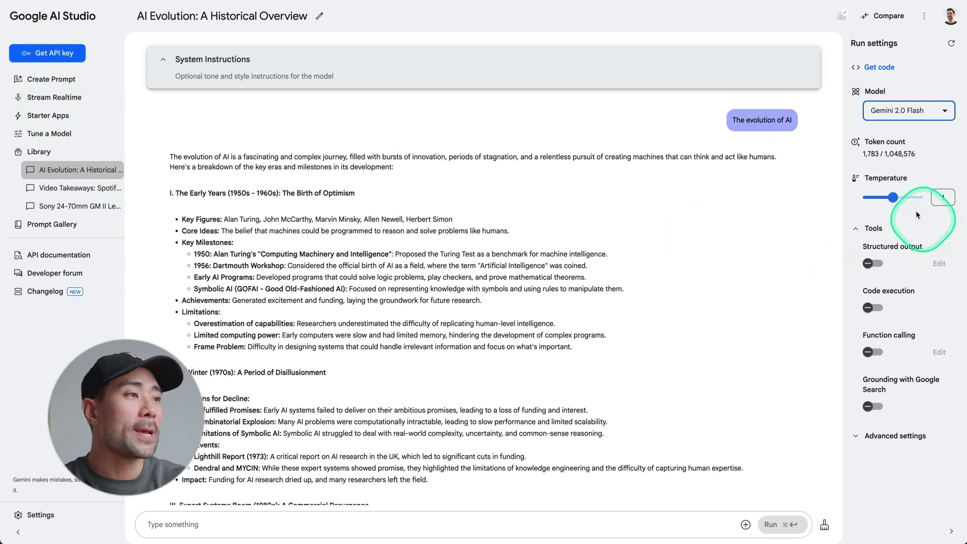
pyautogui.moveTo(880, 154)
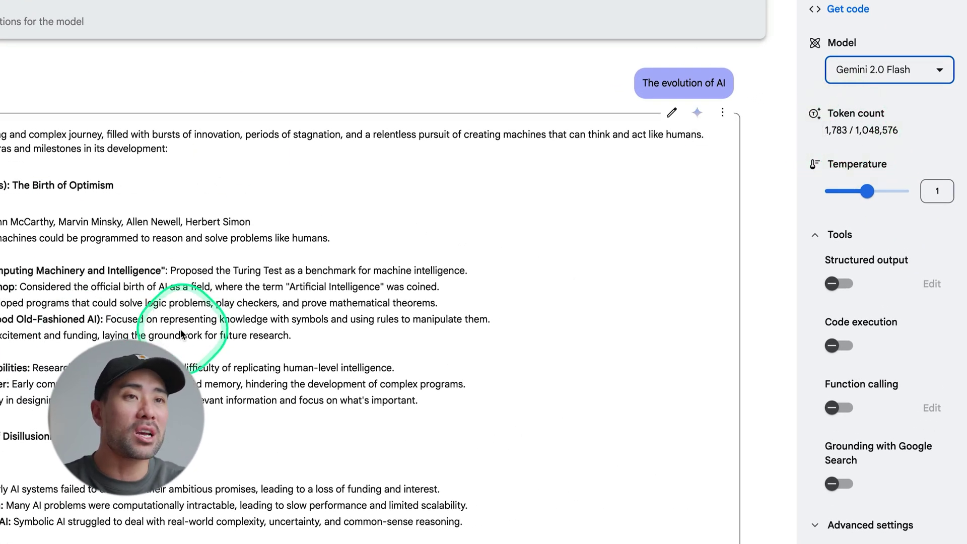
# Sweep Temperature between 0 and its maximum of 2, also trying about 0.95
pyautogui.moveTo(866, 197)
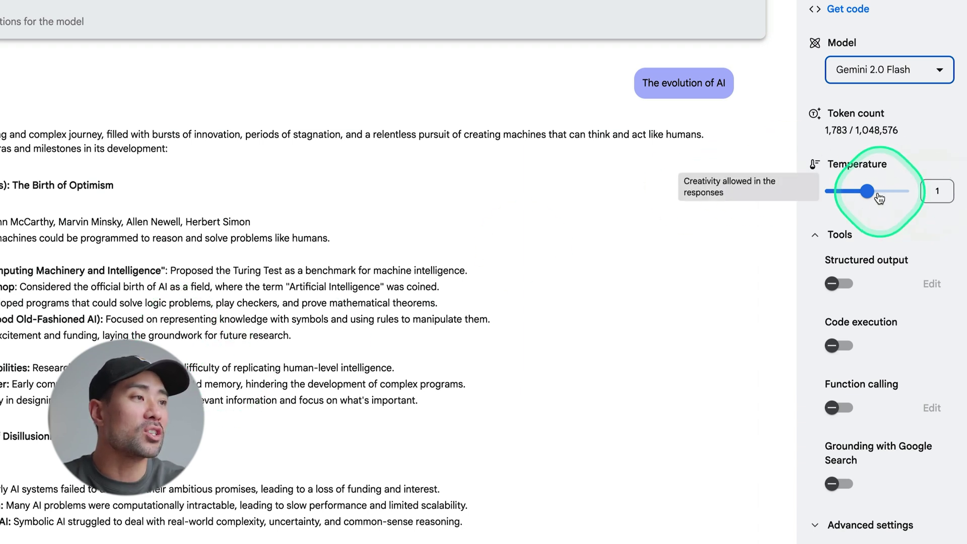
pyautogui.moveTo(868, 199); pyautogui.dragTo(934, 190)
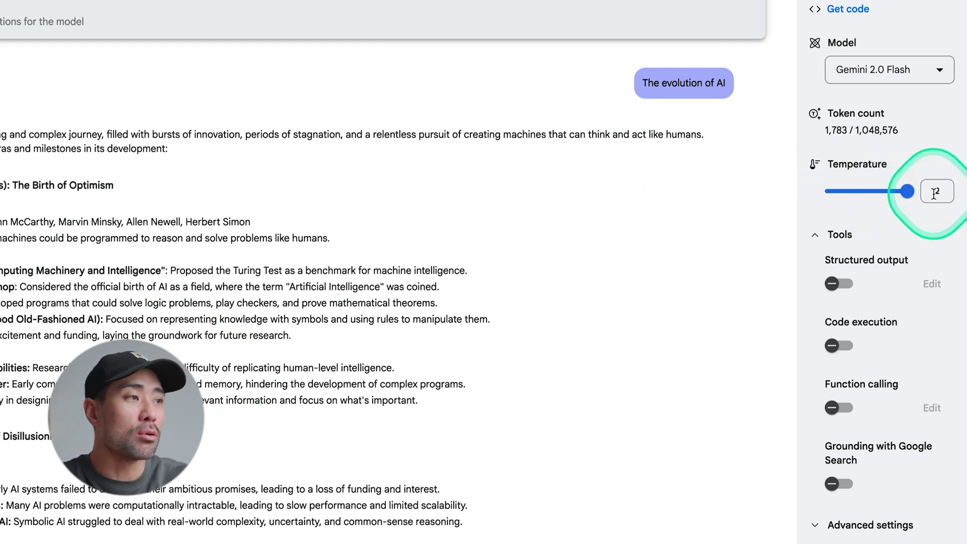
pyautogui.moveTo(906, 192); pyautogui.dragTo(801, 196)
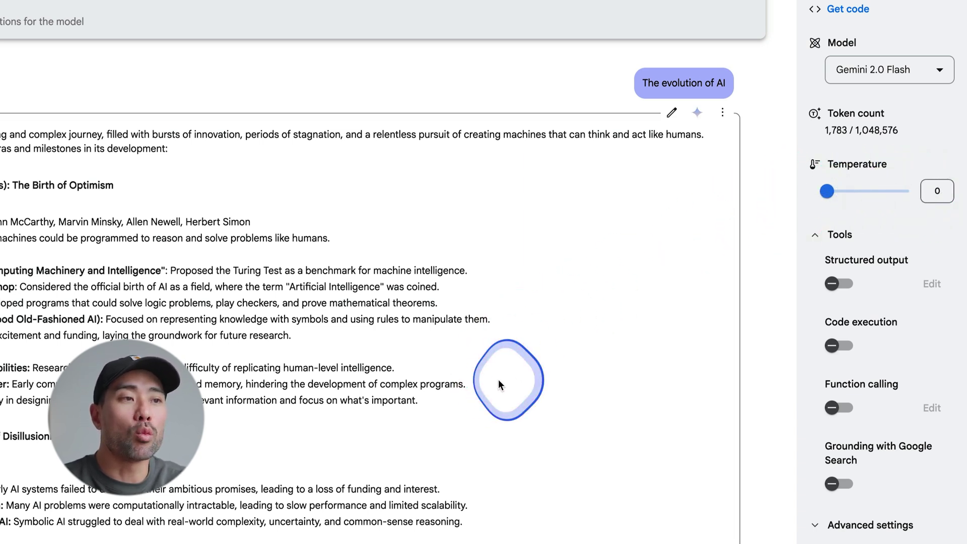
pyautogui.click(865, 193)
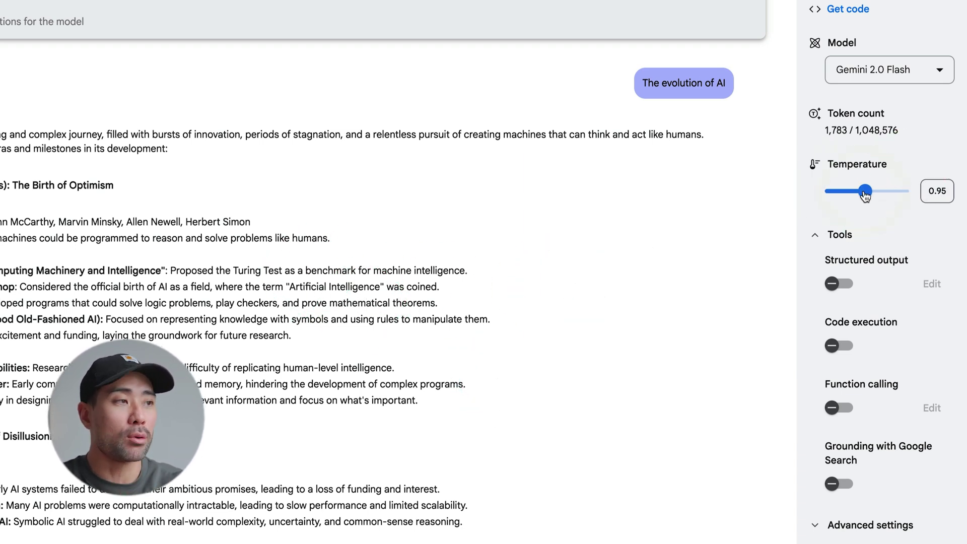
pyautogui.moveTo(857, 193); pyautogui.dragTo(719, 203)
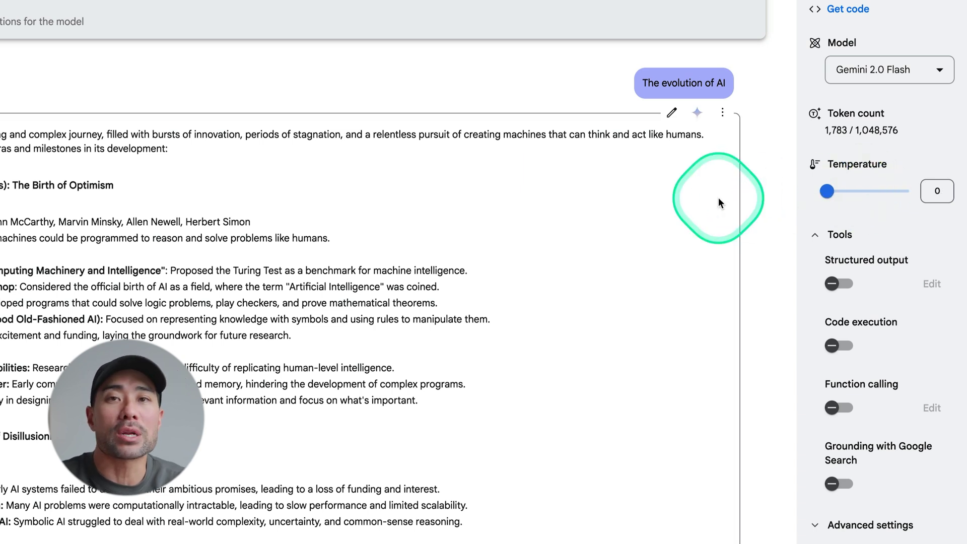
pyautogui.click(866, 193)
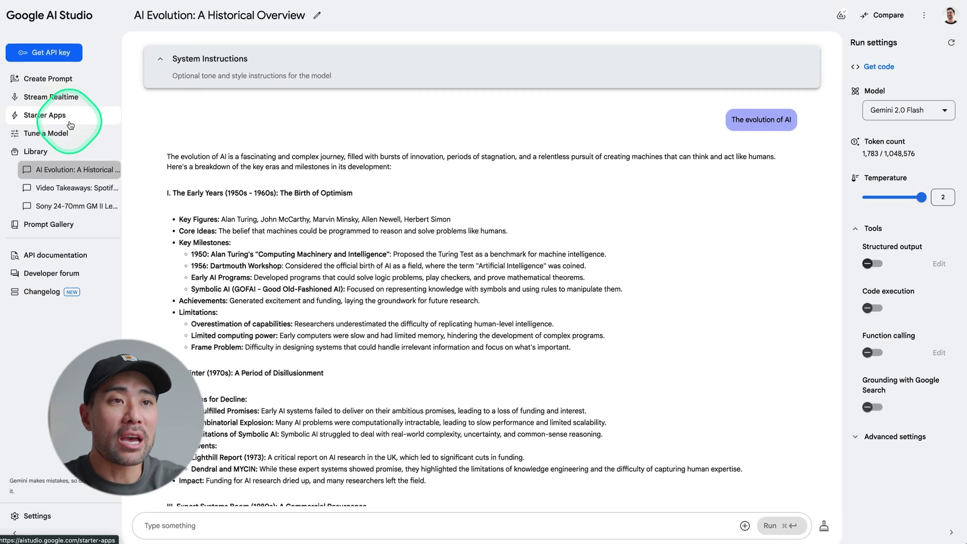
# View Starter Apps, then scroll the Prompt gallery's ideas like Video Q&A and Bake to JSON
pyautogui.click(70, 123)
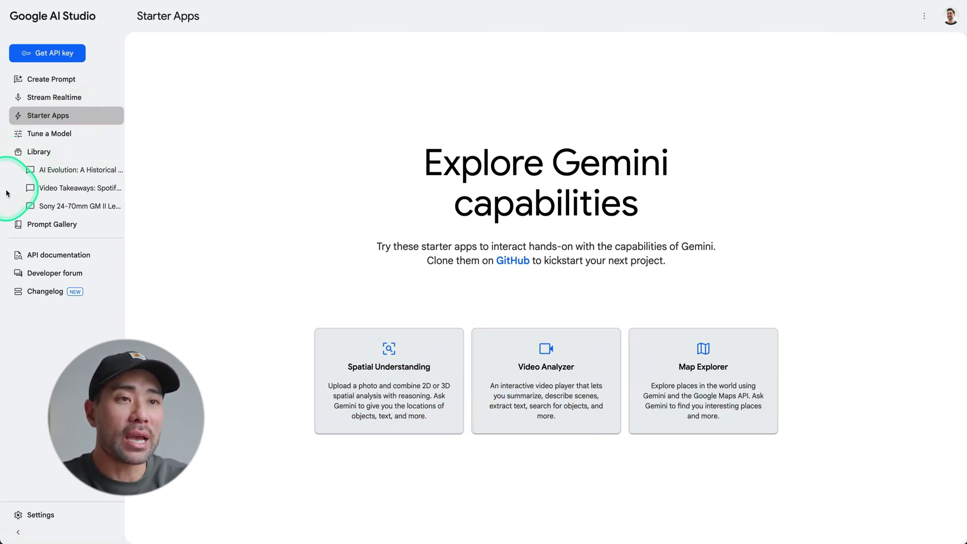
pyautogui.click(37, 223)
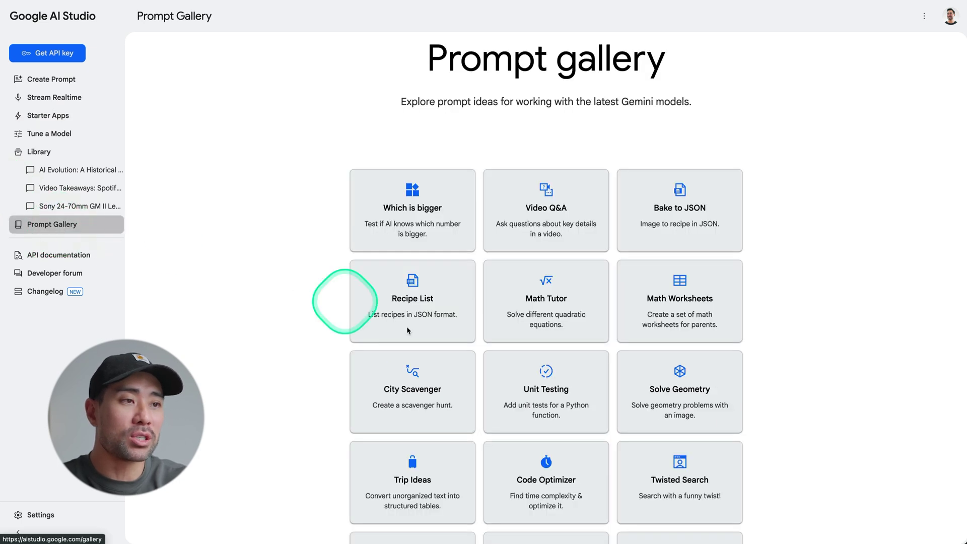
pyautogui.scroll(-3, 549, 380)
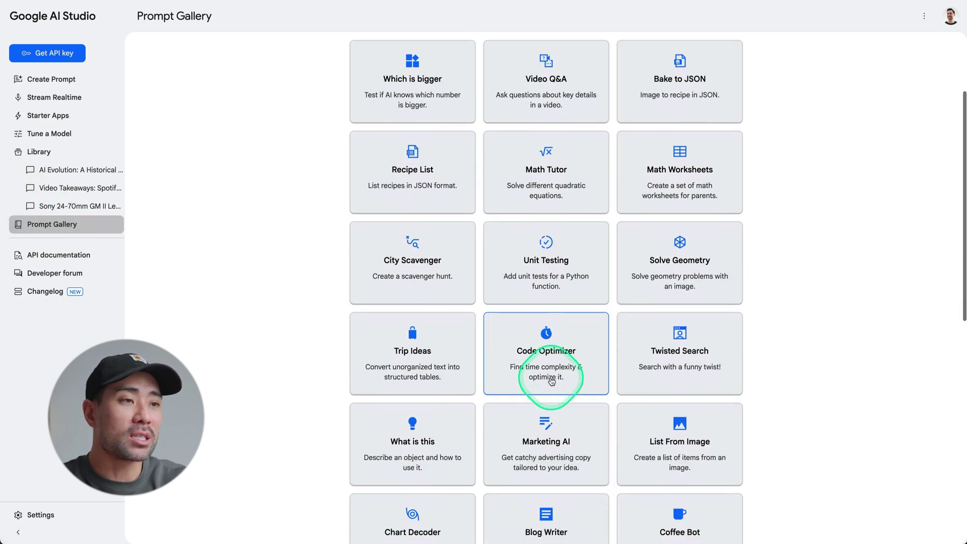
pyautogui.scroll(-3, 542, 372)
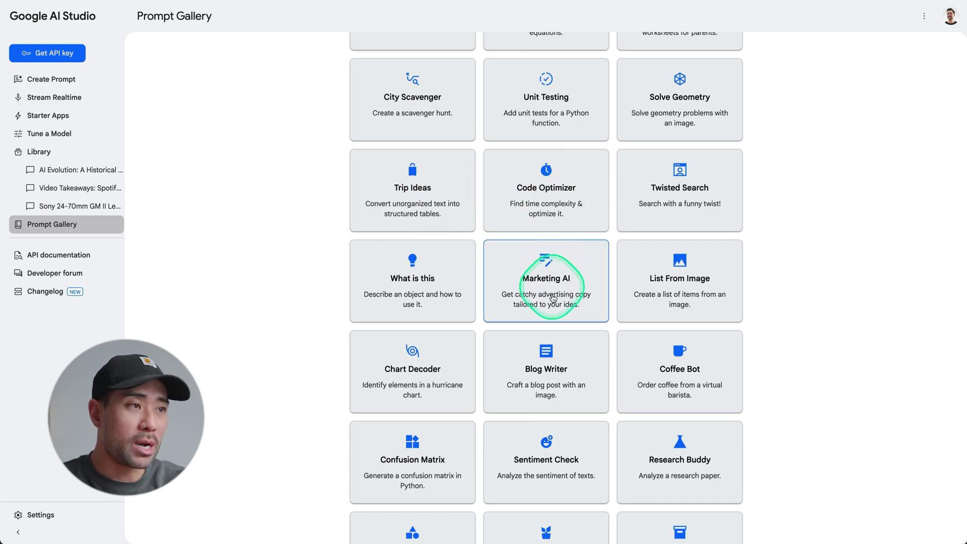
pyautogui.scroll(6, 697, 307)
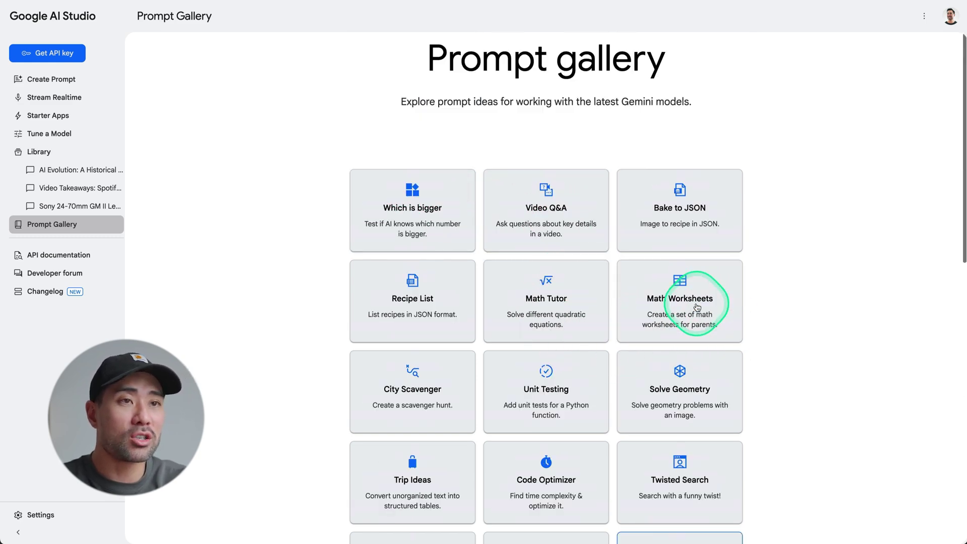
# Open Stream Realtime and start the Talk to Gemini live session with Gemini 2.0 Flash Experimental
pyautogui.click(59, 104)
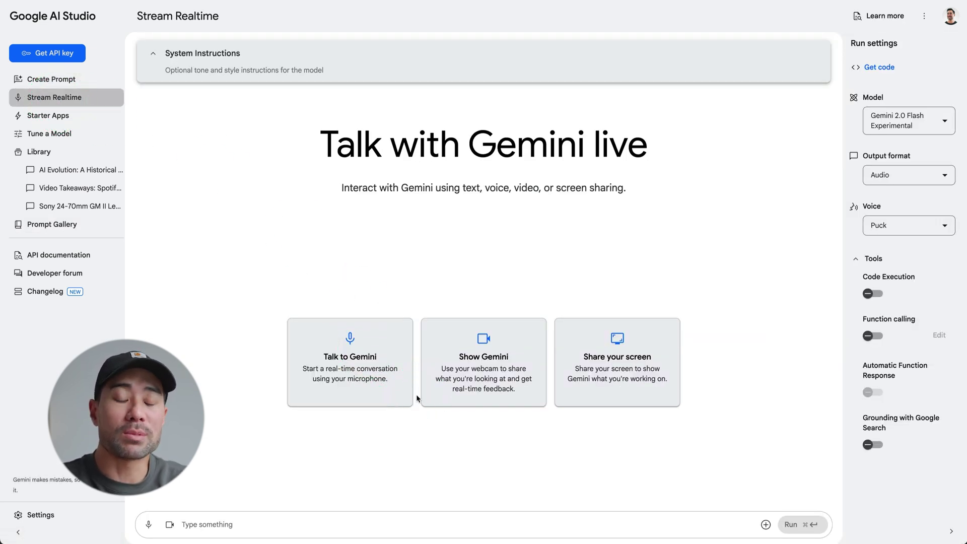
pyautogui.click(368, 395)
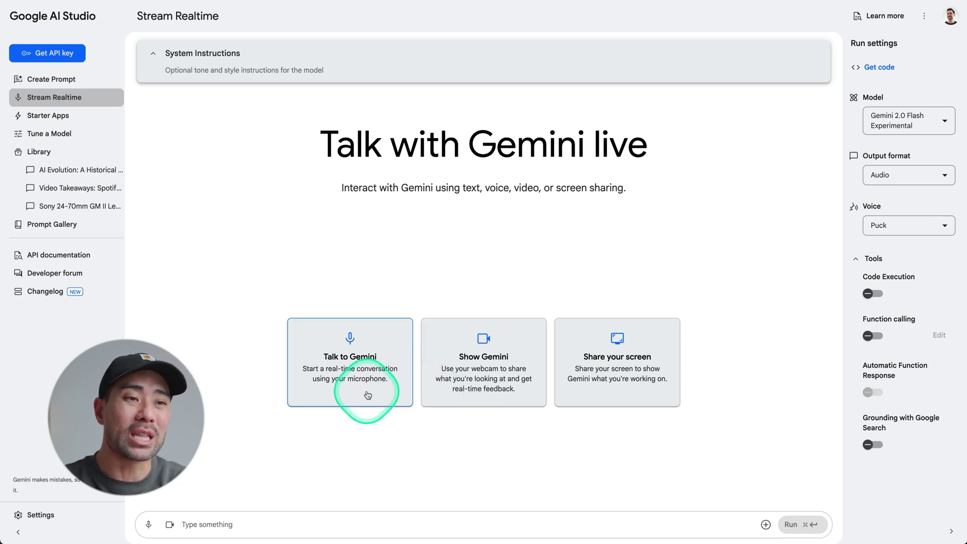
pyautogui.click(490, 389)
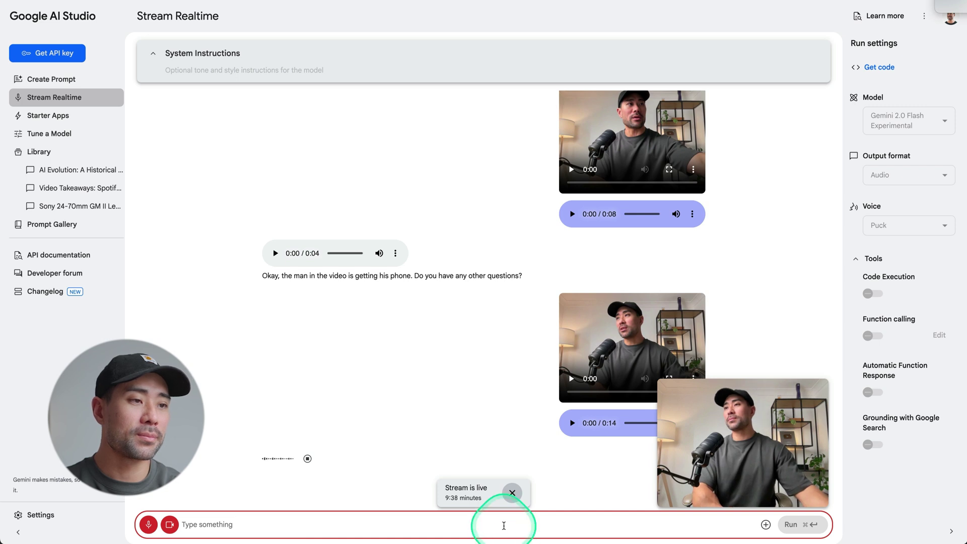
pyautogui.click(511, 492)
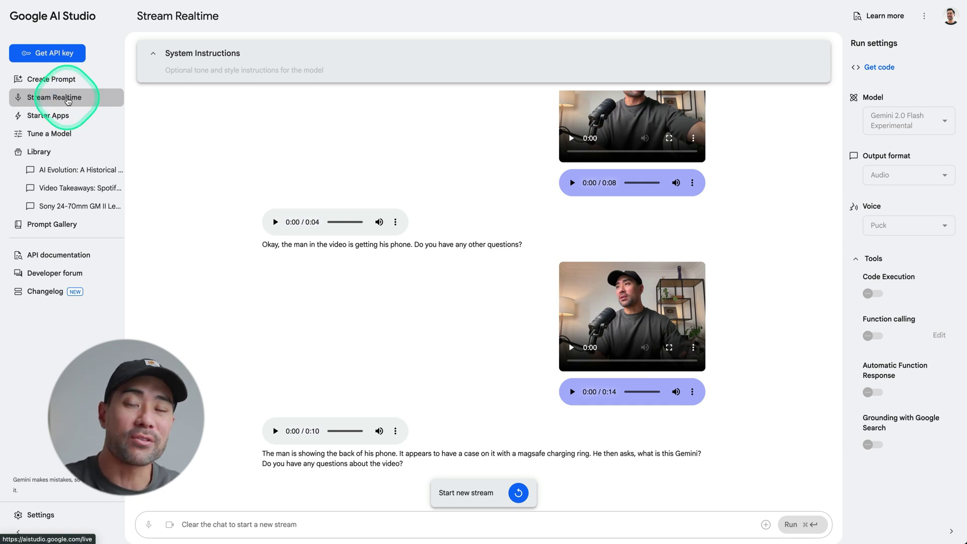
pyautogui.click(68, 99)
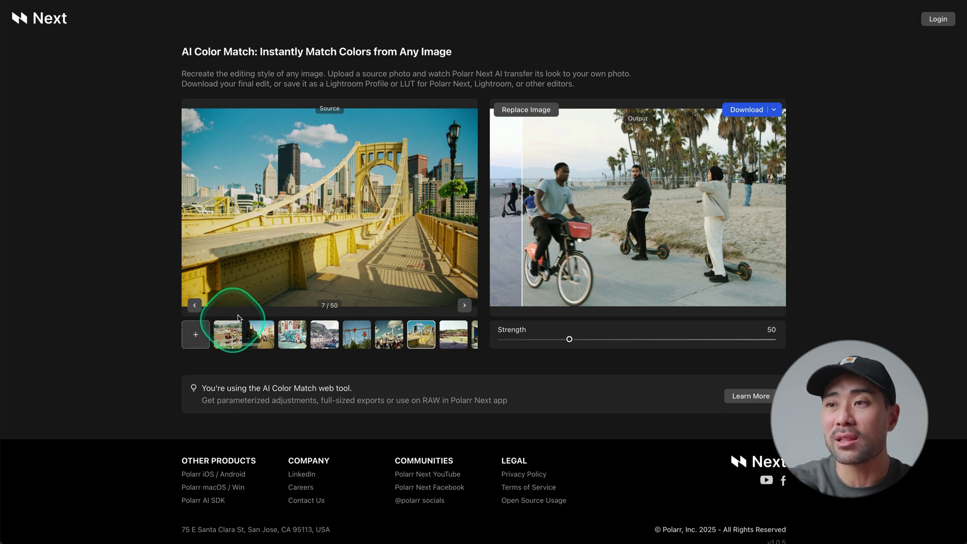
# Try the street, balloons, harbour, flowers, bridge and park sources, settling on the castle photo
pyautogui.click(265, 338)
pyautogui.click(292, 334)
pyautogui.click(324, 333)
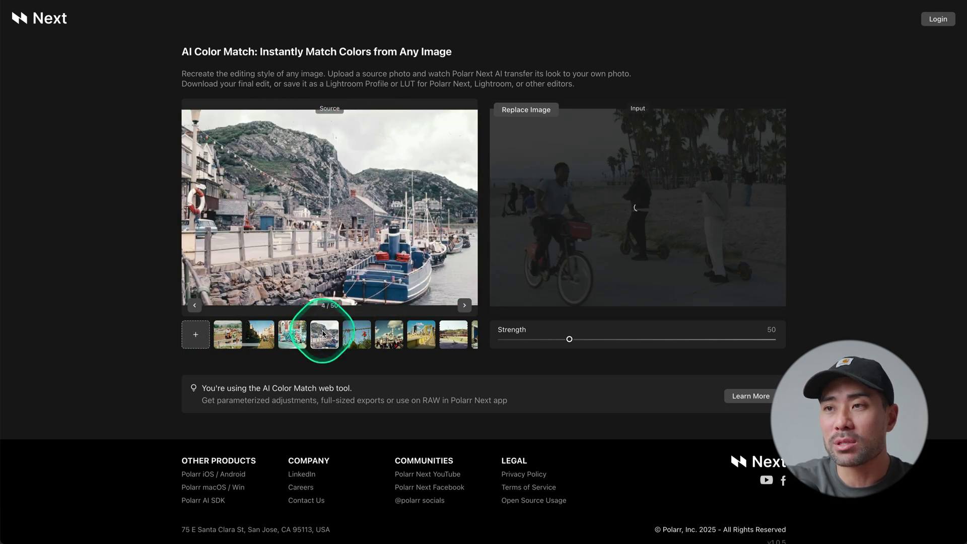
pyautogui.click(355, 340)
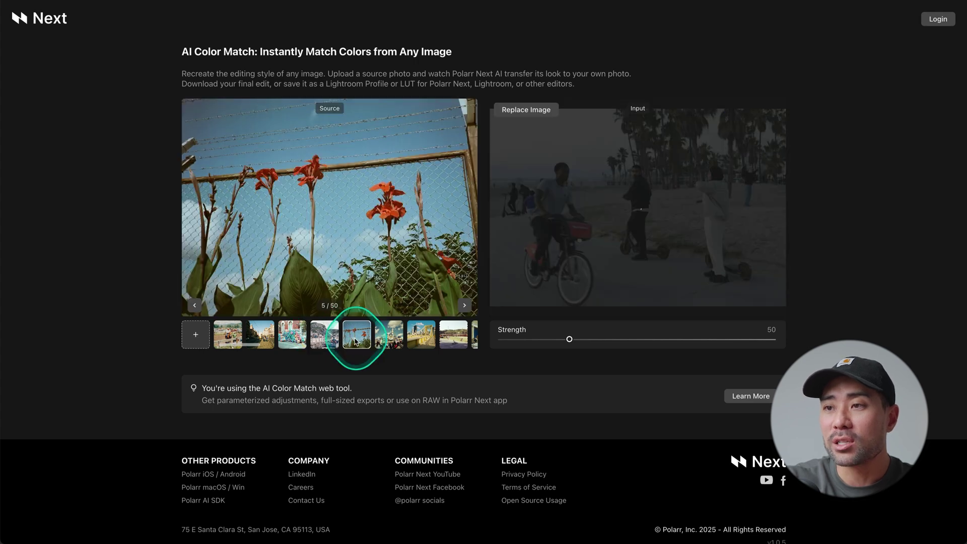
pyautogui.click(391, 341)
pyautogui.click(431, 340)
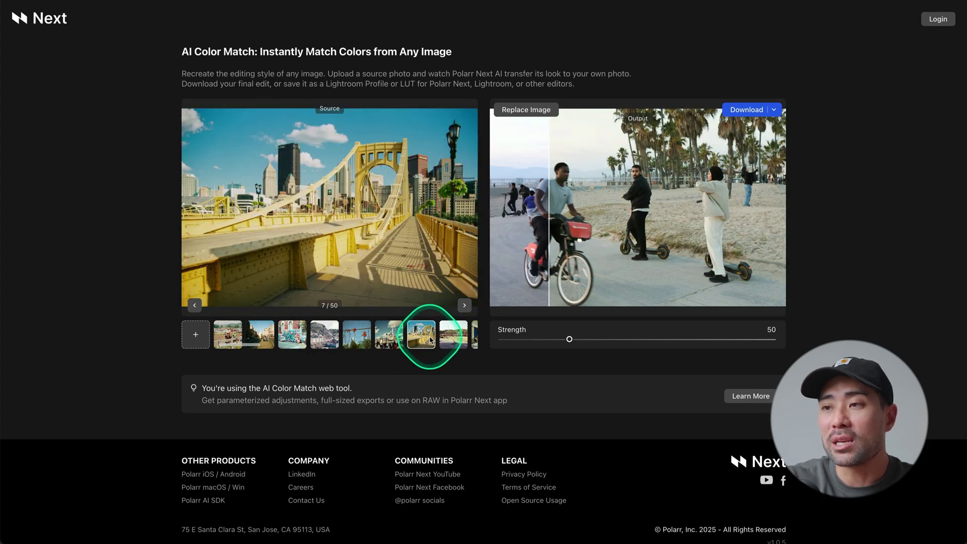
pyautogui.click(453, 337)
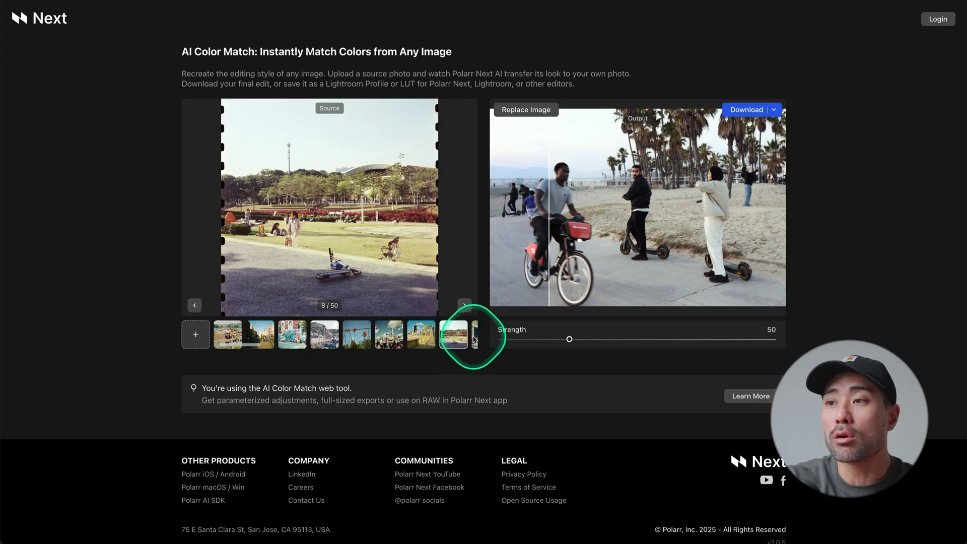
pyautogui.click(473, 339)
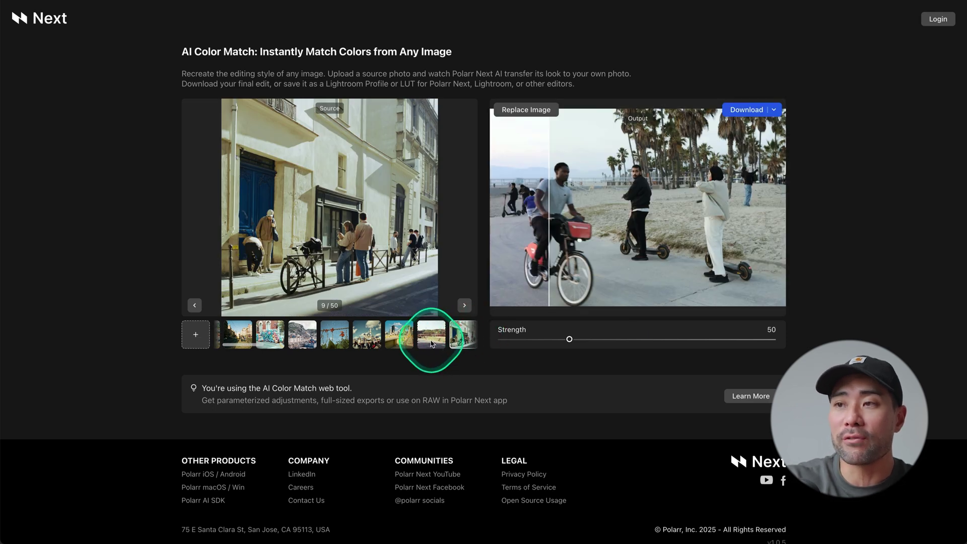
pyautogui.click(396, 342)
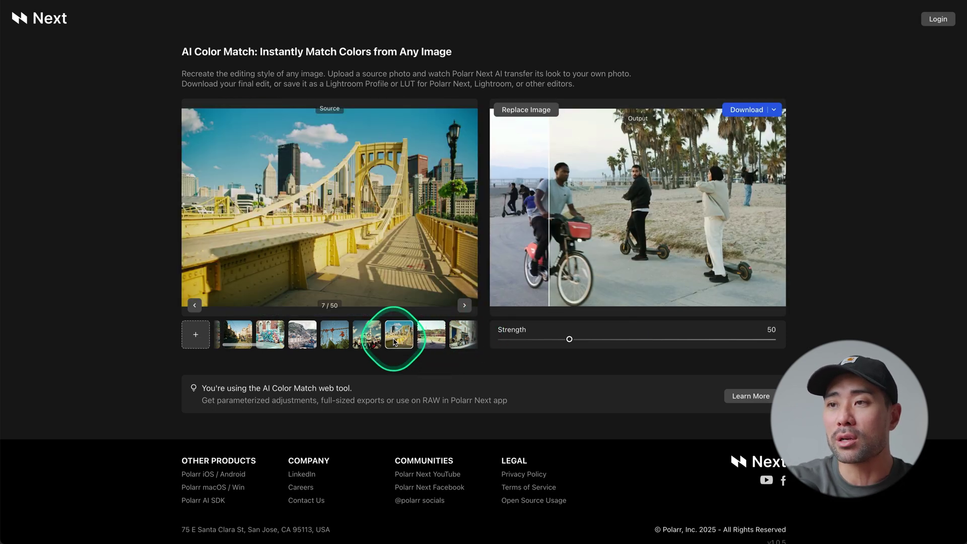
pyautogui.click(357, 342)
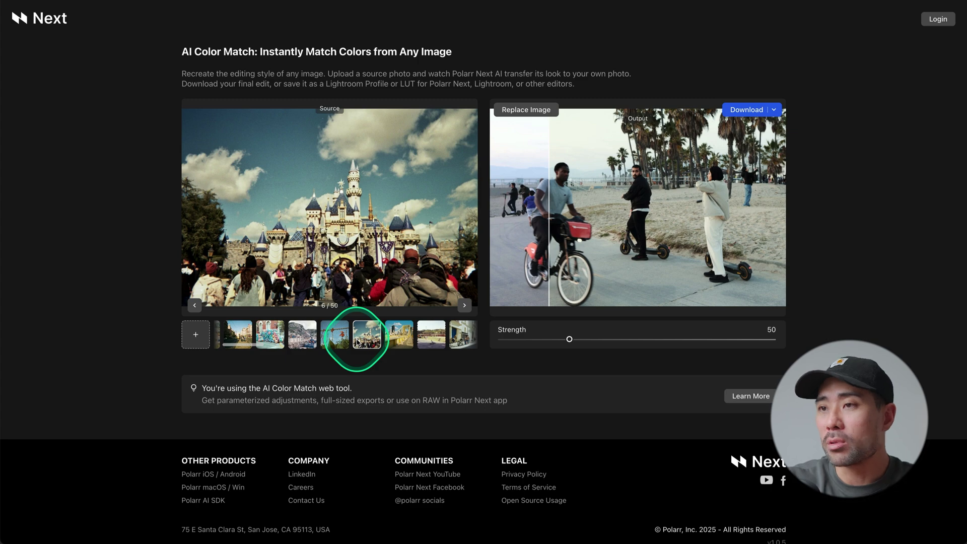
# Drag the before/after divider across the beach photo to inspect the castle-matched colours
pyautogui.moveTo(548, 159); pyautogui.dragTo(558, 156)
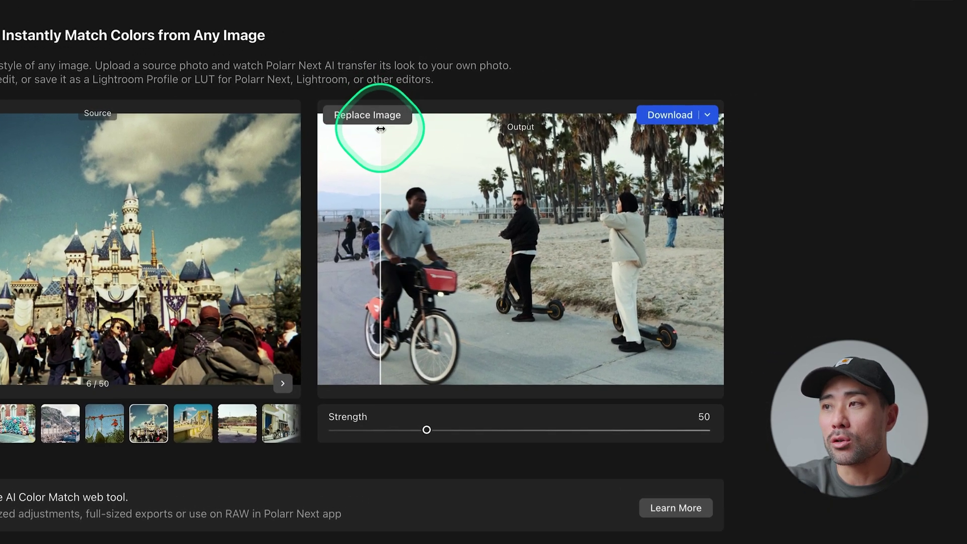
pyautogui.moveTo(416, 178); pyautogui.dragTo(428, 218)
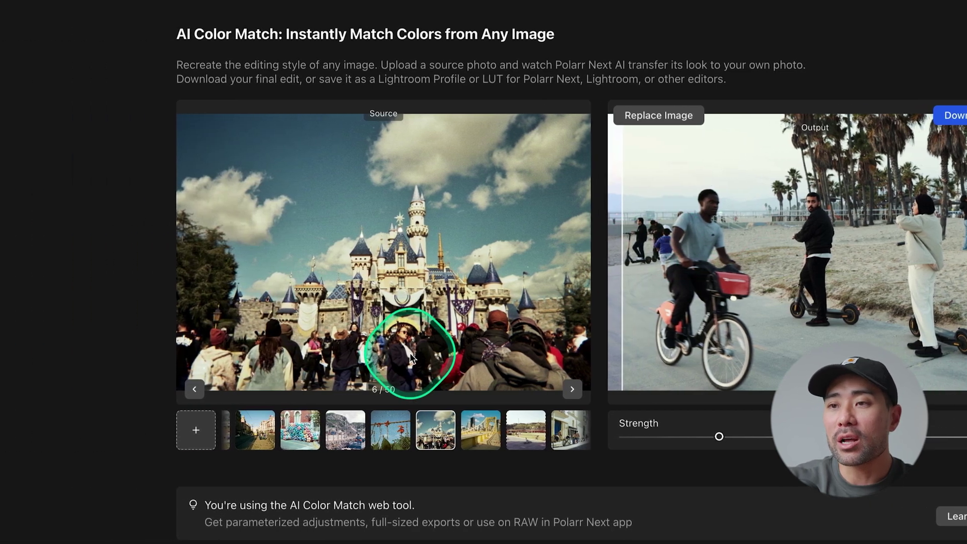
pyautogui.moveTo(426, 218); pyautogui.dragTo(306, 221)
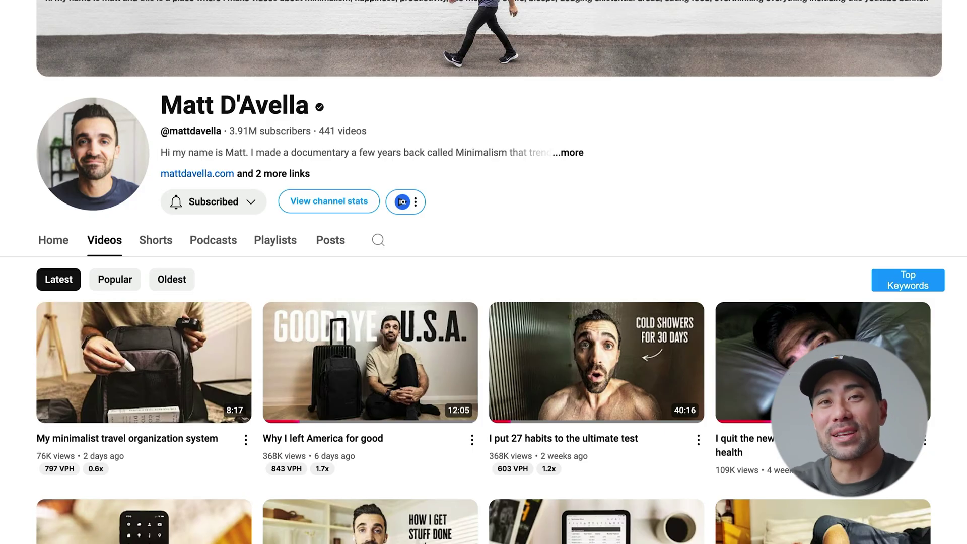
# Open 'A productive day in the life of a new dad' and paste its link into a thumbnail downloader
pyautogui.scroll(-1, 546, 219)
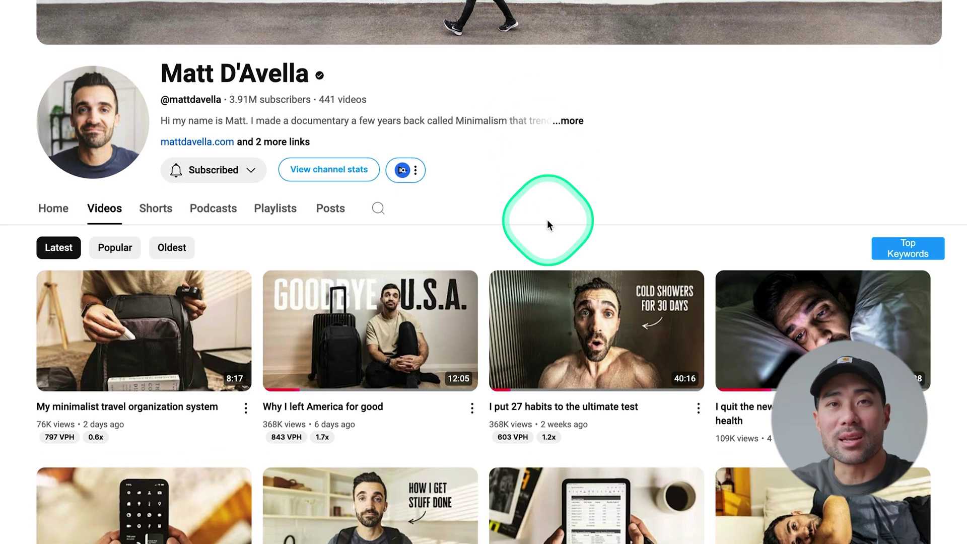
pyautogui.scroll(-2, 461, 436)
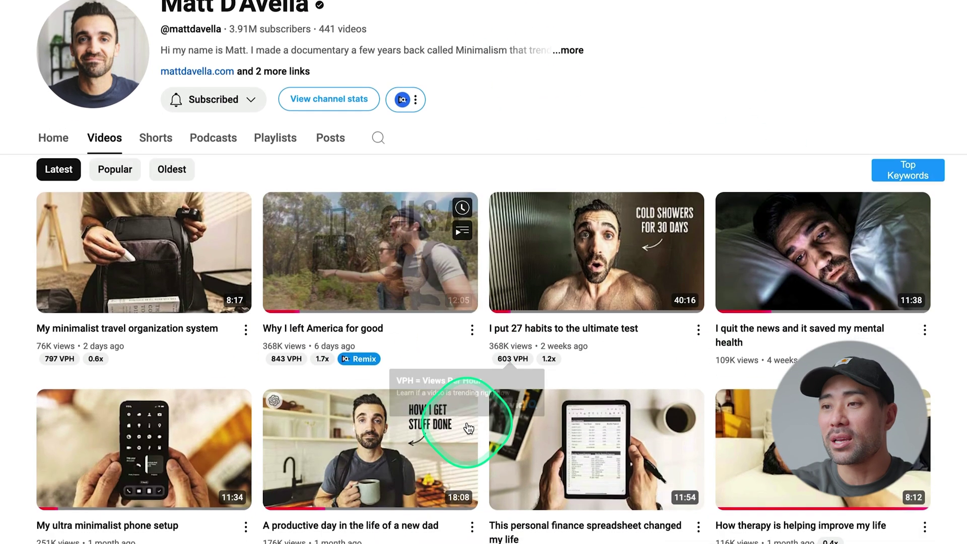
pyautogui.scroll(-7, 469, 428)
pyautogui.scroll(4, 464, 410)
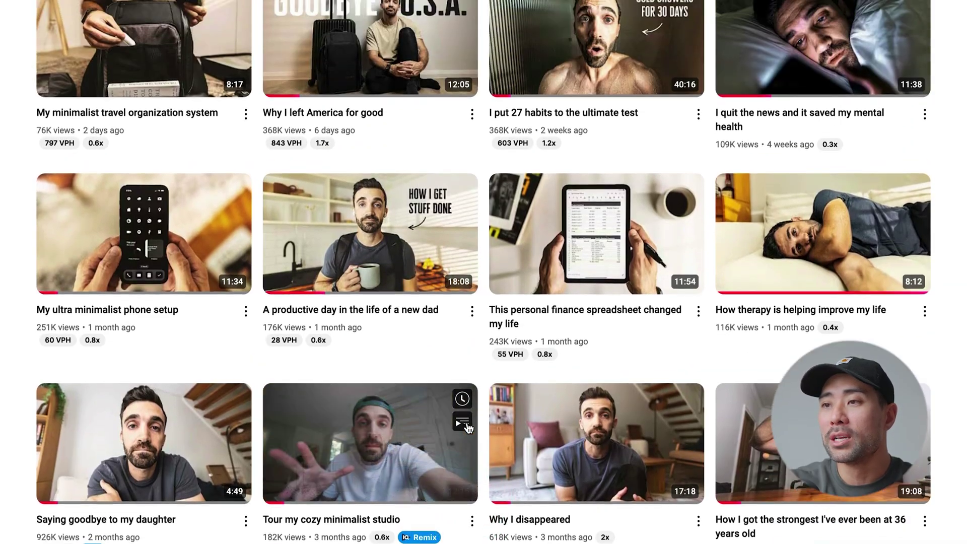
pyautogui.scroll(3, 467, 427)
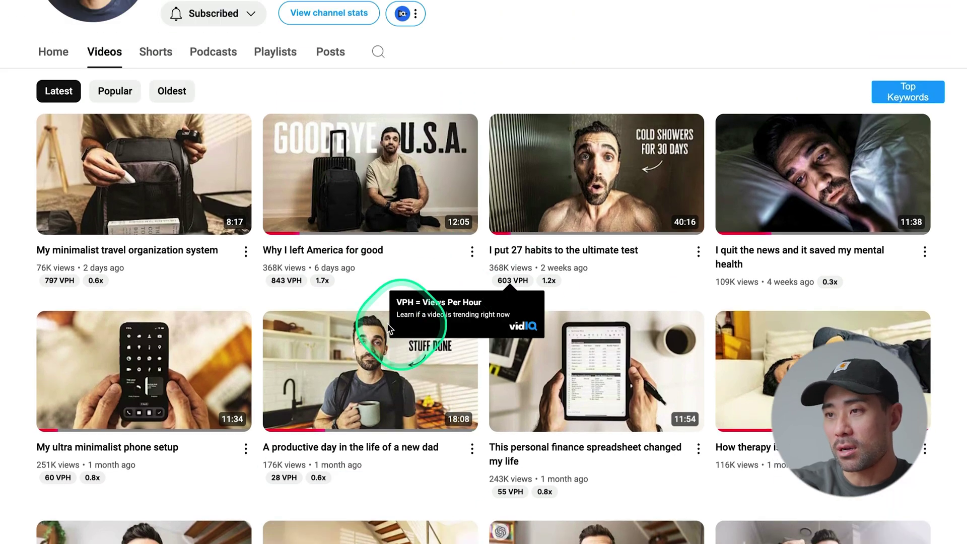
pyautogui.moveTo(388, 329)
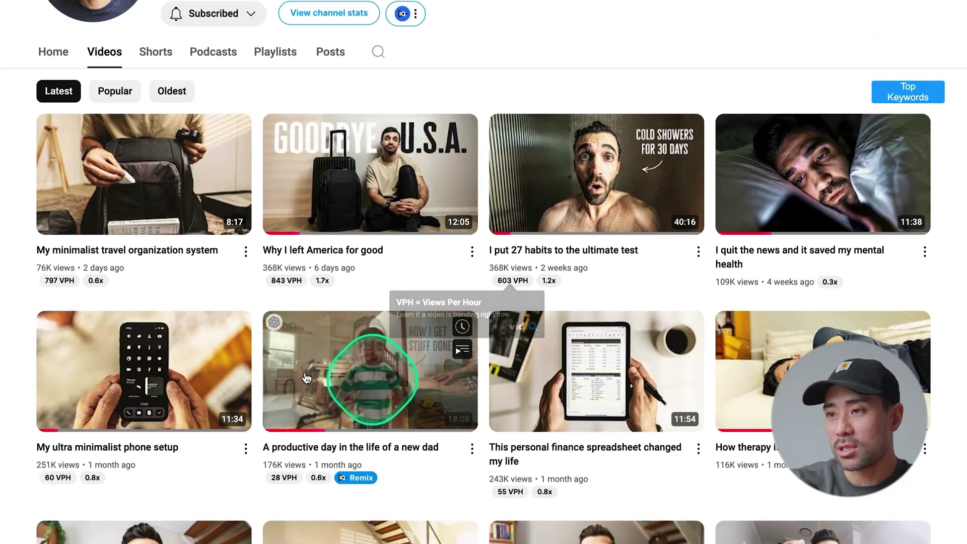
pyautogui.click(408, 414)
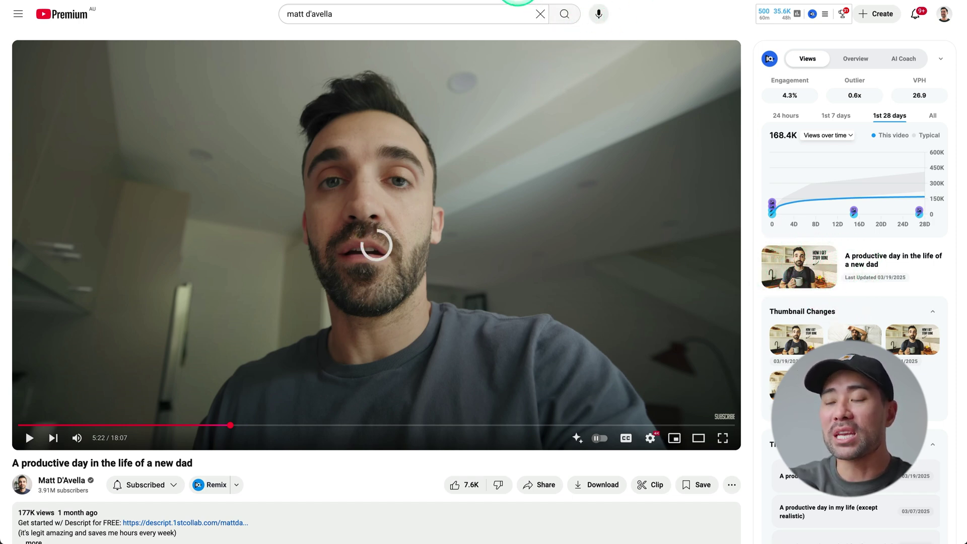
pyautogui.click(532, 2)
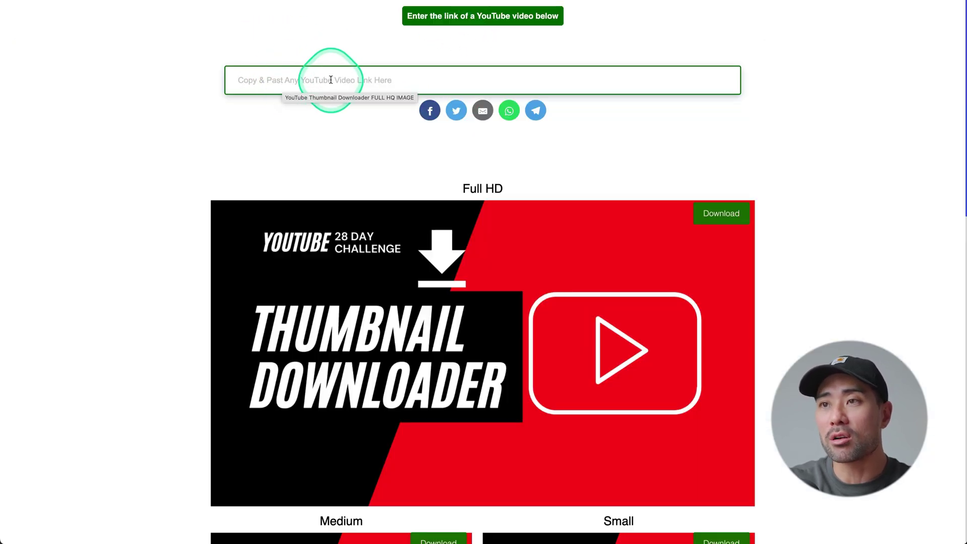
pyautogui.write('https://www.youtube.com/watch?v=RbTn7NmcoCc&t=322s')
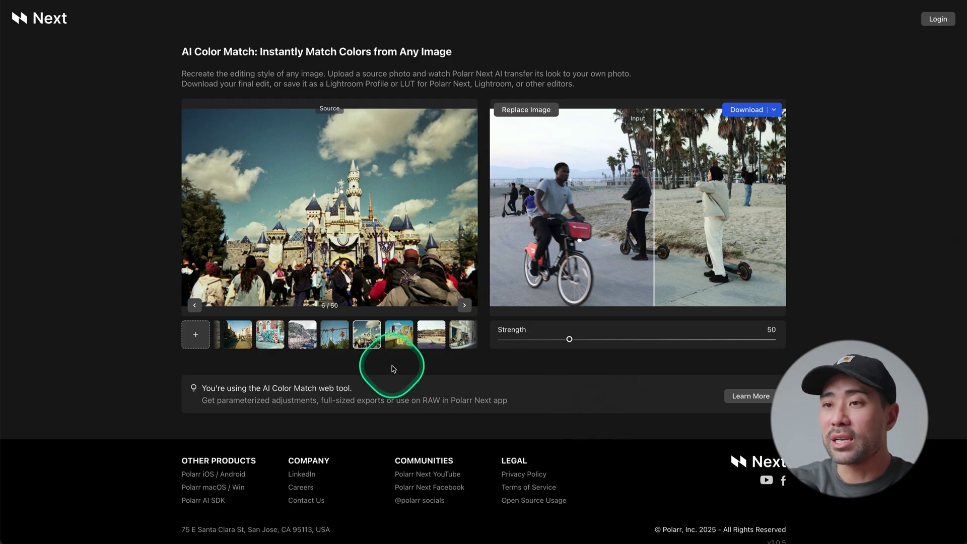
# Upload the HOW I GET STUFF DONE thumbnail as source, swap in the Sydney harbour photo, and compare
pyautogui.click(195, 342)
pyautogui.doubleClick(237, 193)
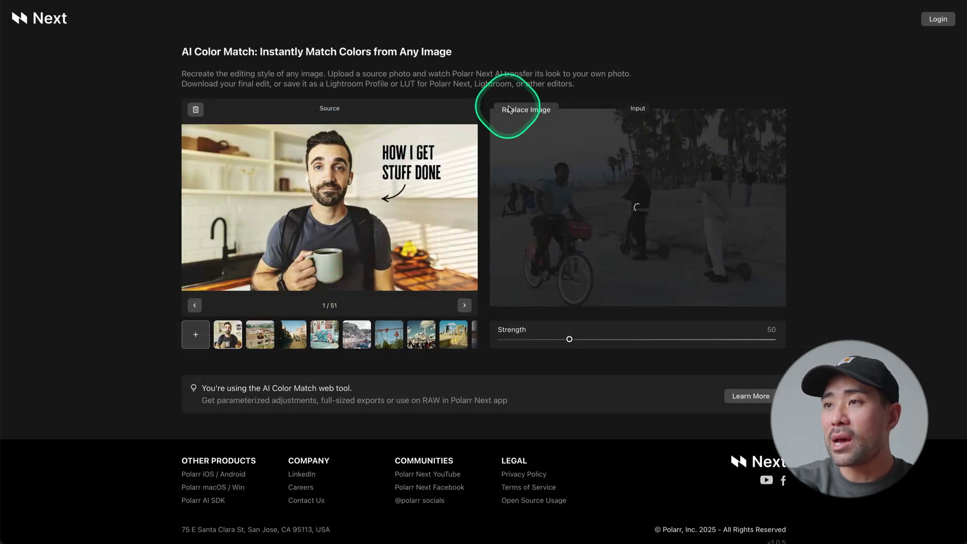
pyautogui.click(523, 116)
pyautogui.doubleClick(244, 204)
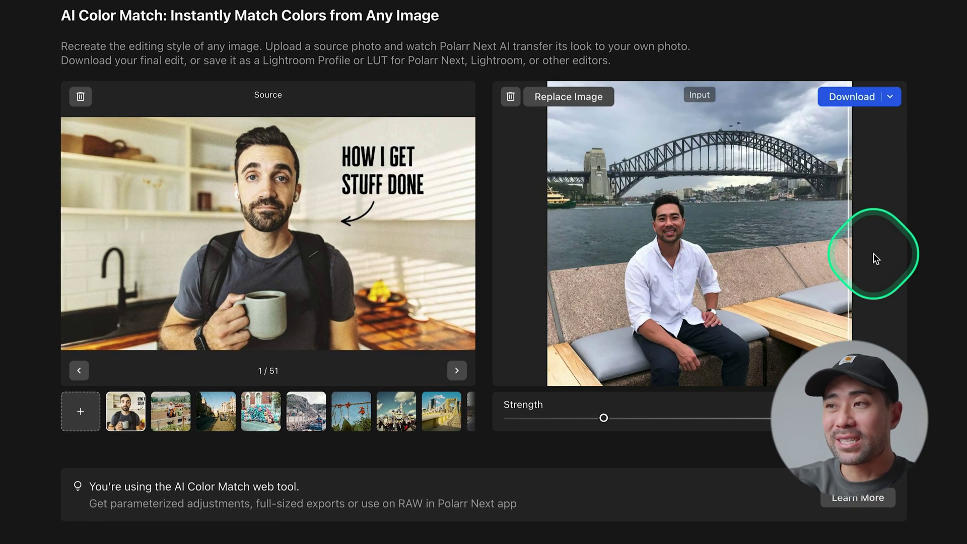
pyautogui.moveTo(857, 254); pyautogui.dragTo(530, 293)
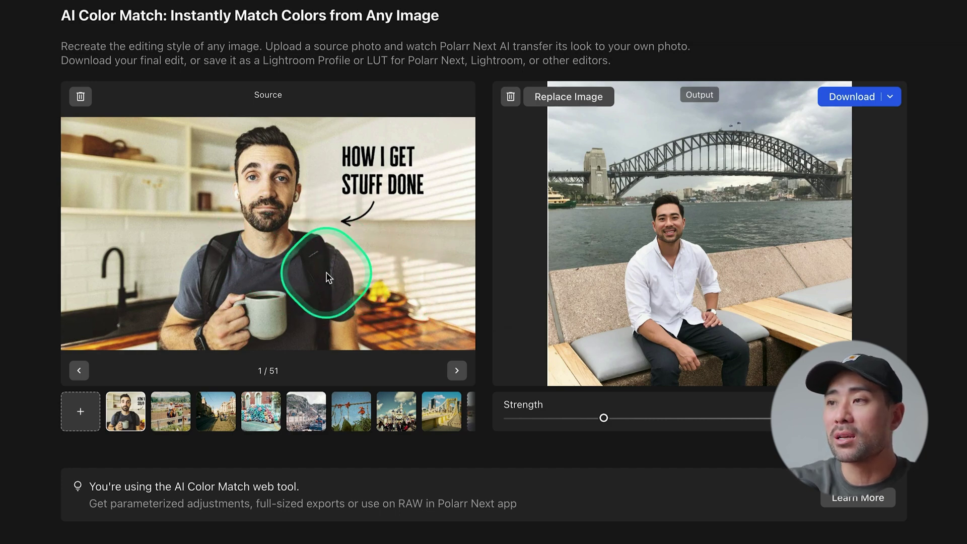
pyautogui.moveTo(555, 252); pyautogui.dragTo(521, 259)
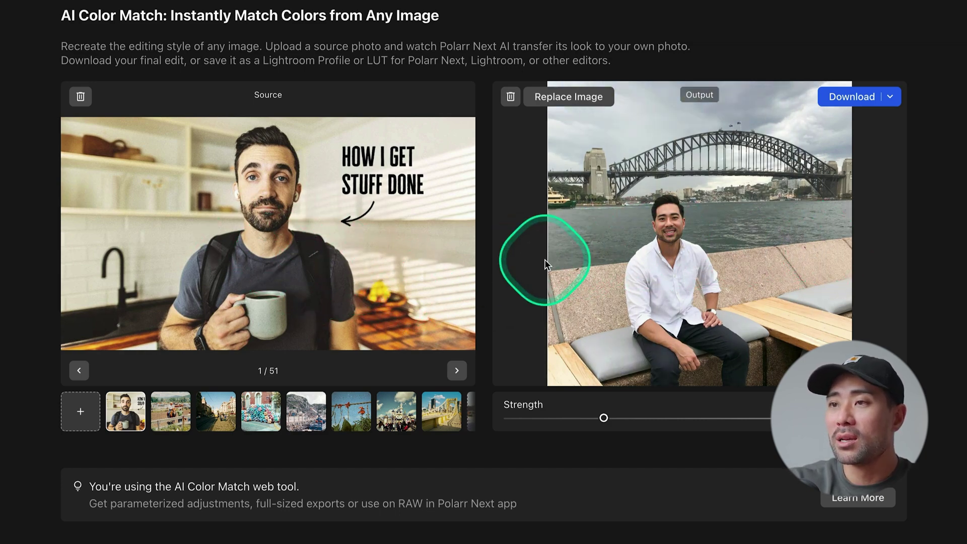
# Match the harbour portrait to the balloons photo, compare, and show Download formats (Photo, LUT, LR Profile)
pyautogui.click(256, 403)
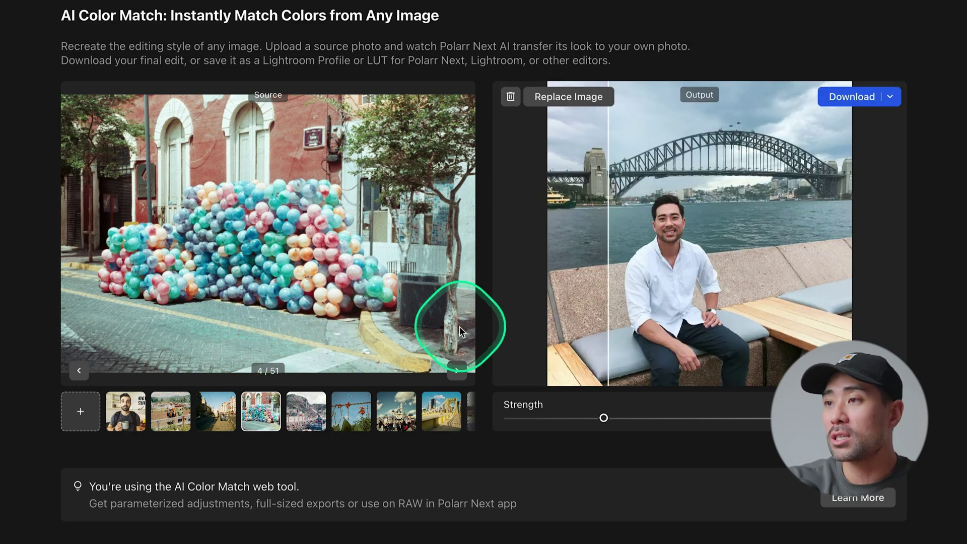
pyautogui.moveTo(549, 322)
pyautogui.mouseDown()
pyautogui.moveTo(593, 312)
pyautogui.moveTo(537, 323)
pyautogui.mouseUp()
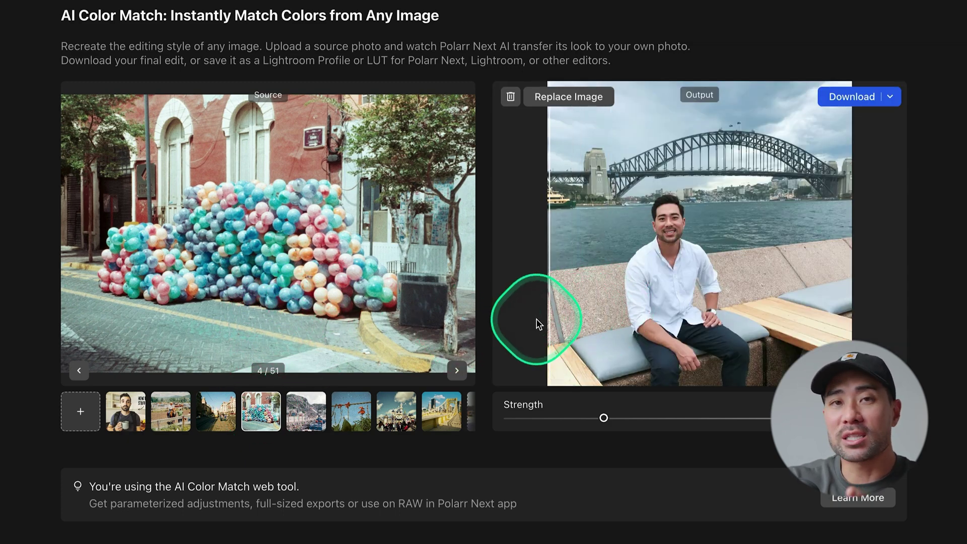
pyautogui.moveTo(540, 323); pyautogui.dragTo(498, 316)
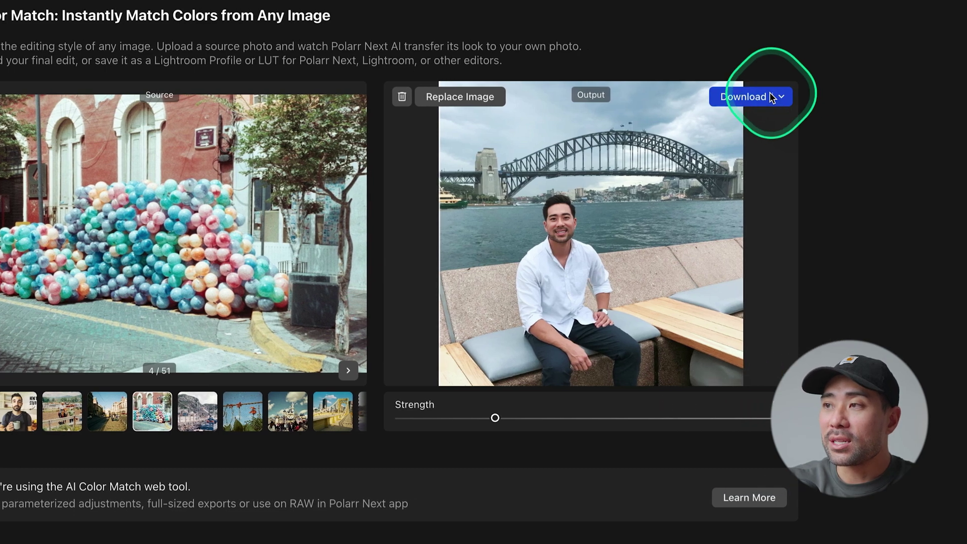
pyautogui.click(890, 97)
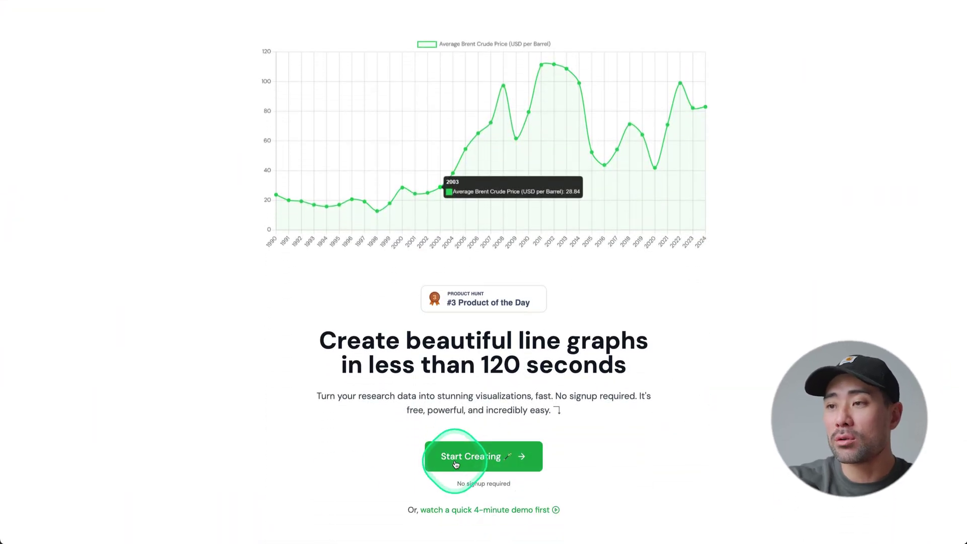
# Open the graph editor and replace the default chart title with Active YouTube Users
pyautogui.click(456, 456)
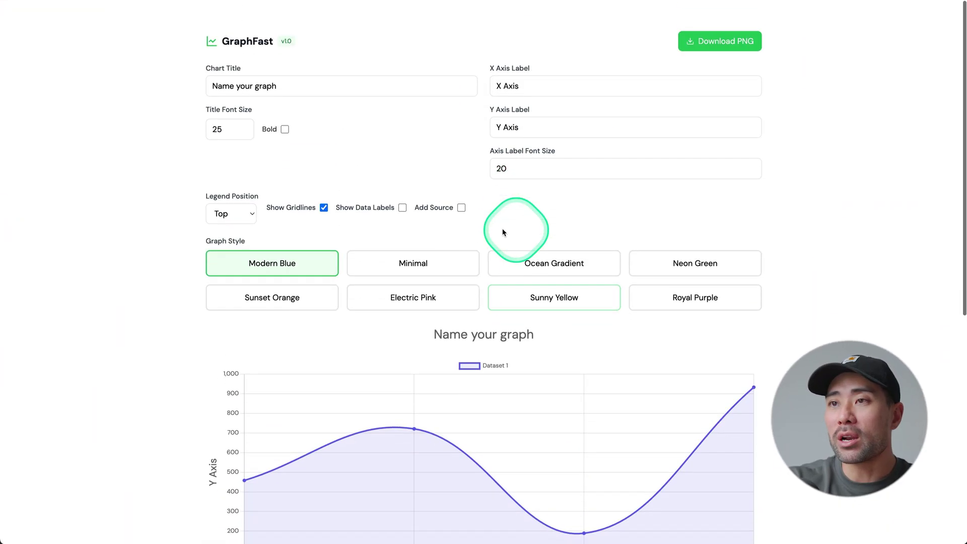
pyautogui.scroll(-3, 466, 361)
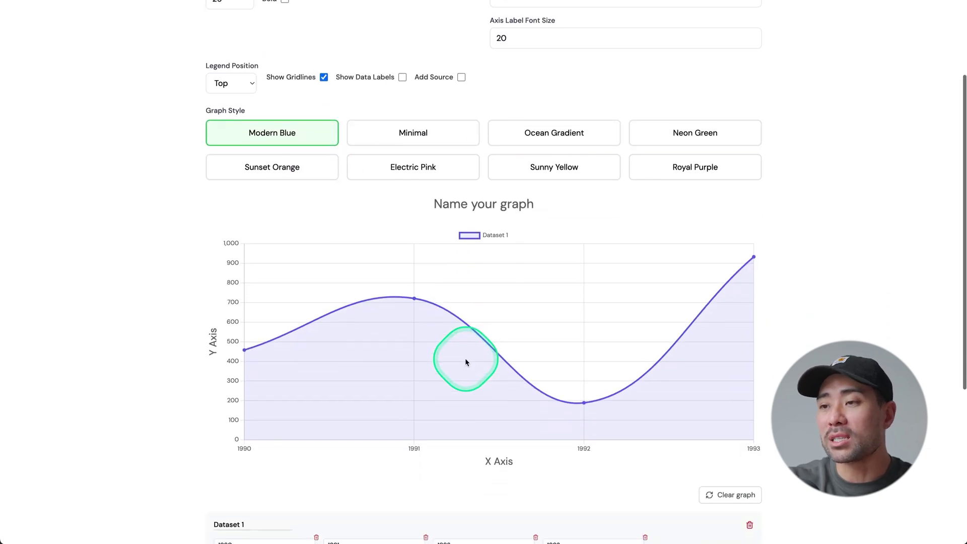
pyautogui.scroll(3, 466, 362)
pyautogui.scroll(-1, 467, 361)
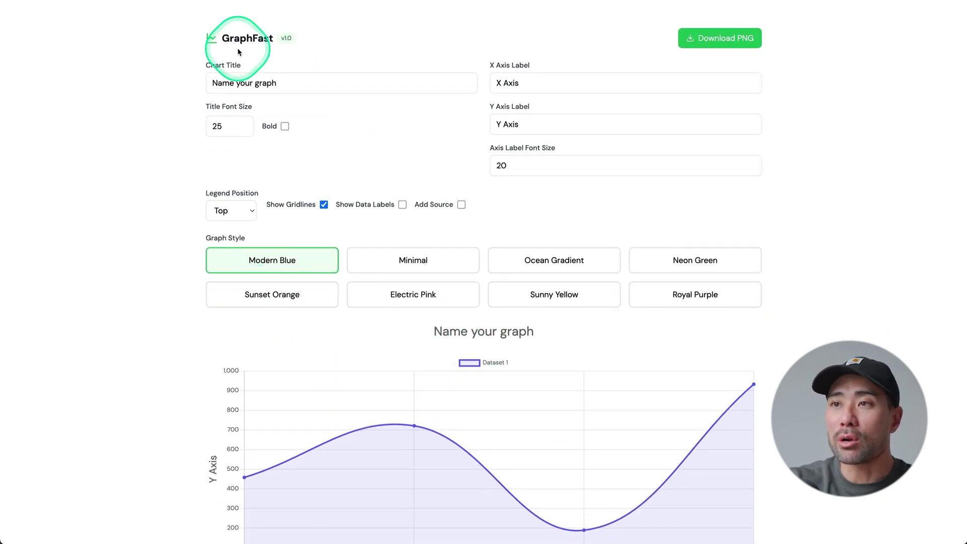
pyautogui.tripleClick(292, 82)
pyautogui.press('BackSpace')
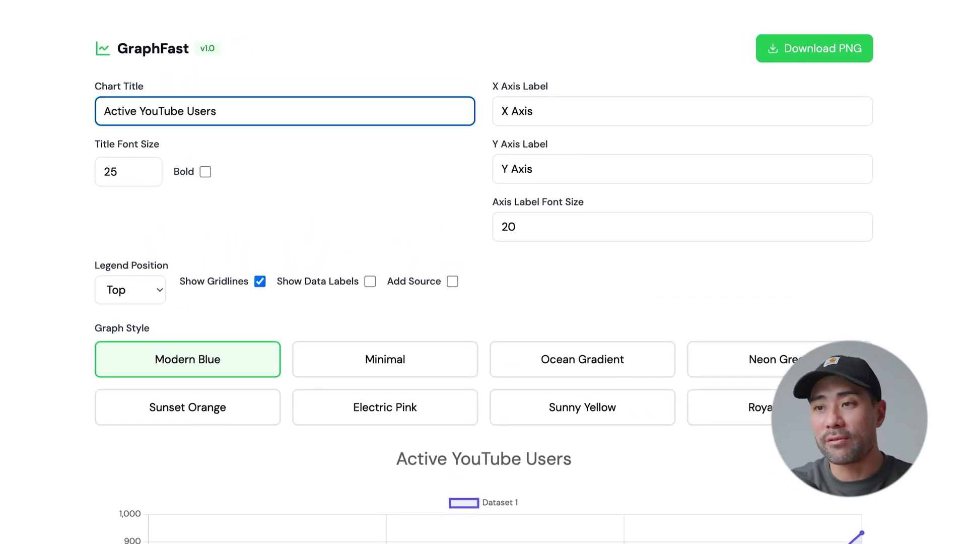
pyautogui.click(957, 299)
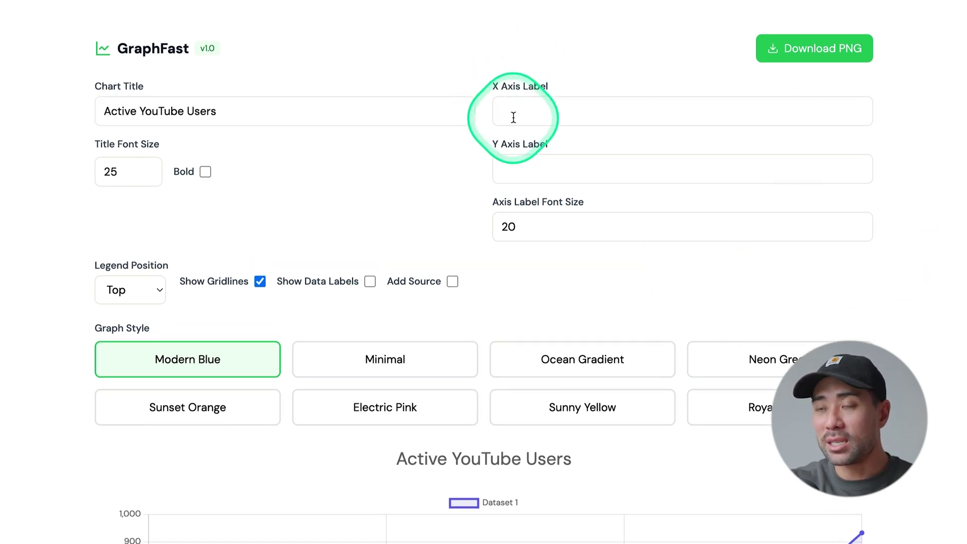
# Label the x axis Time and the y axis Users
pyautogui.click(518, 98)
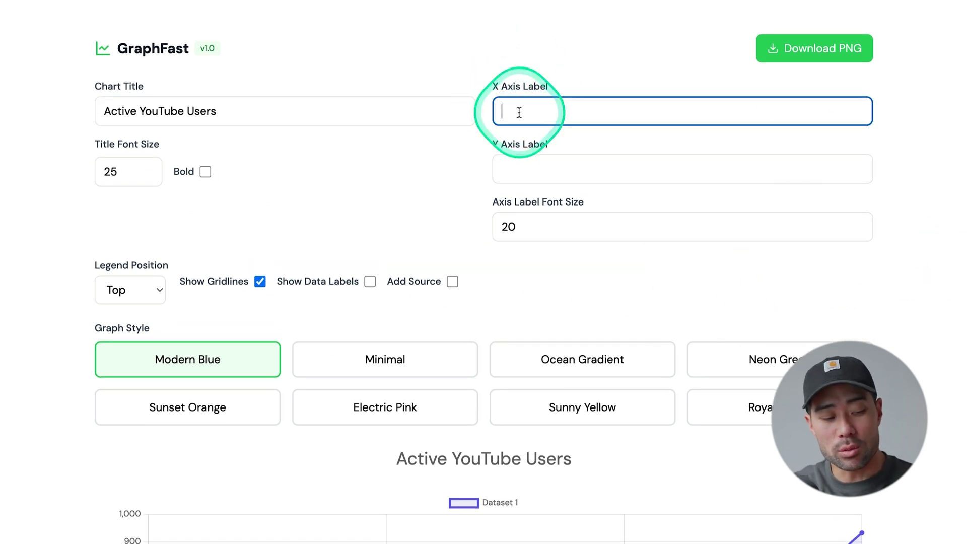
pyautogui.write('Time')
pyautogui.press('Tab')
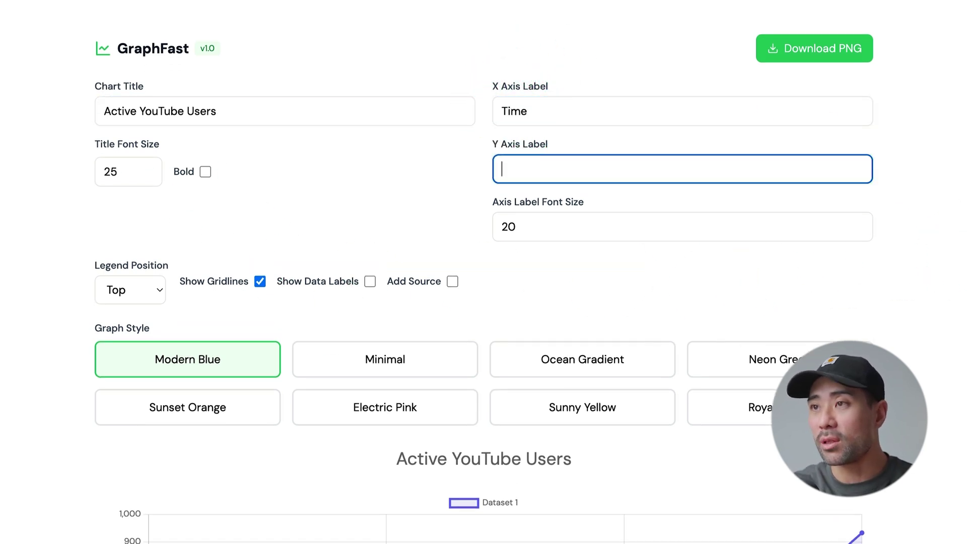
pyautogui.write('UYsesers')
pyautogui.scroll(-3, 913, 328)
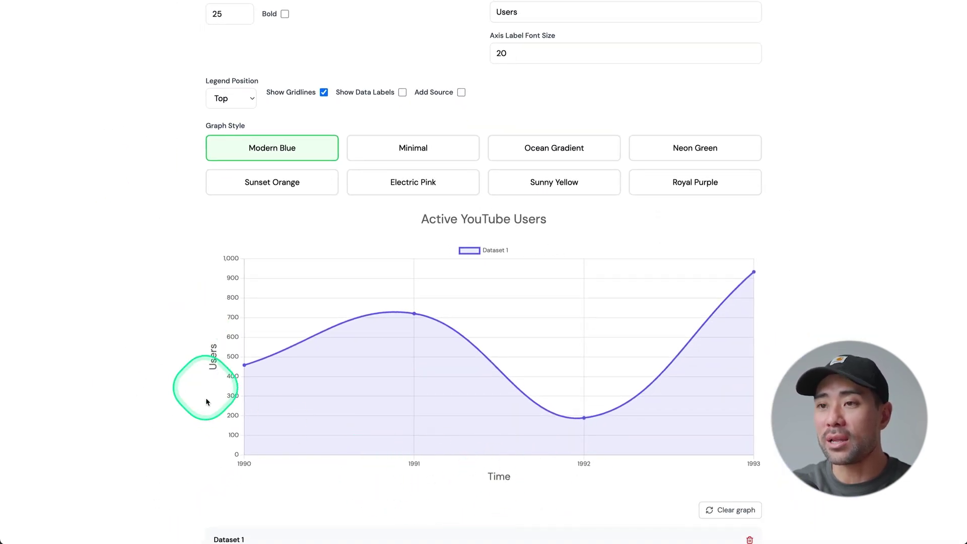
pyautogui.scroll(3, 212, 383)
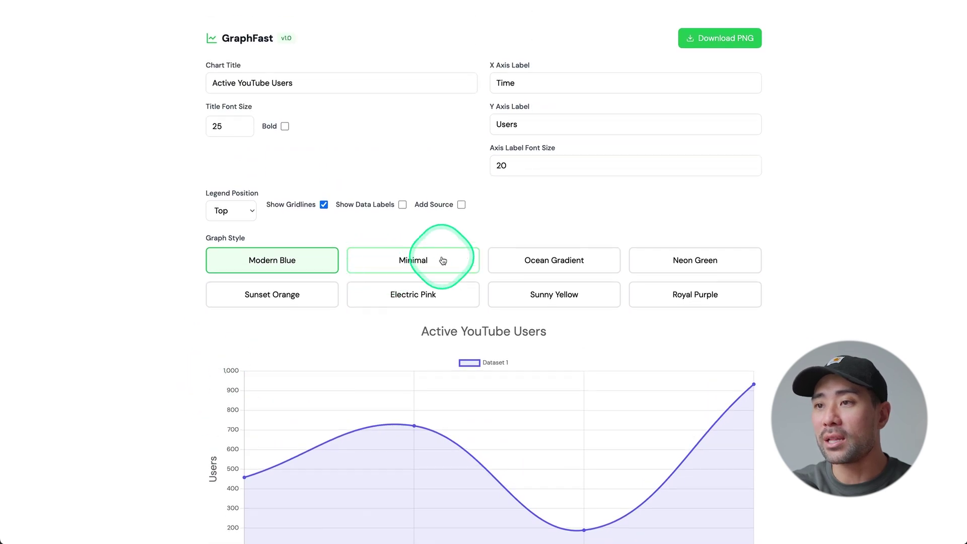
# Try the Minimal, Ocean Gradient, Neon Green, Royal Purple and Sunny Yellow styles, settling on Electric Pink
pyautogui.click(423, 262)
pyautogui.click(565, 260)
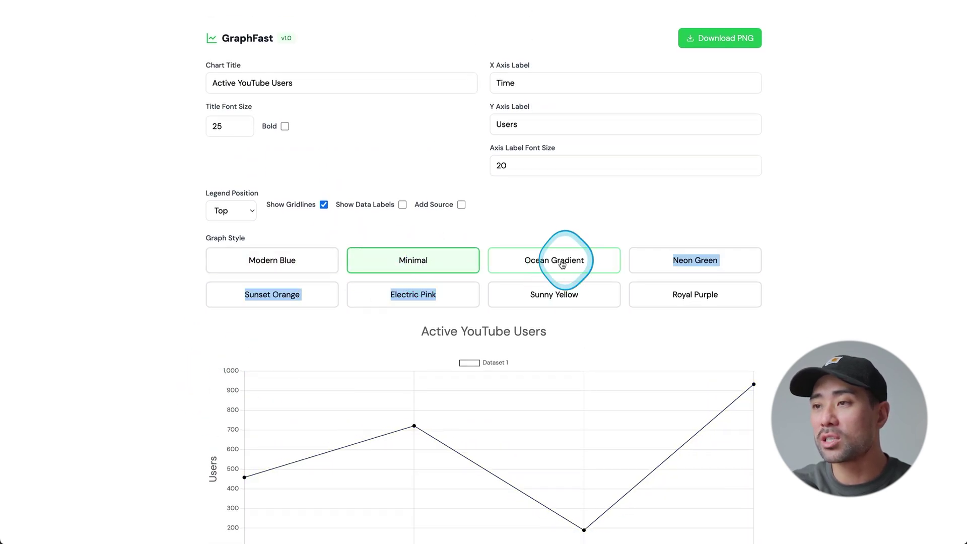
pyautogui.click(692, 267)
pyautogui.click(688, 292)
pyautogui.click(518, 298)
pyautogui.click(428, 300)
# Check the CSV import data and download the chart as a PNG image
pyautogui.scroll(-8, 428, 300)
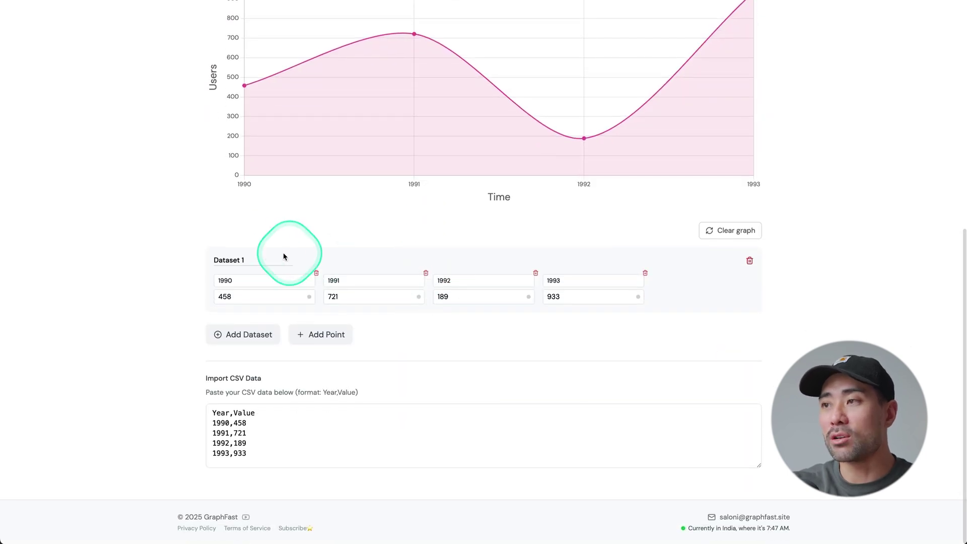
pyautogui.click(321, 417)
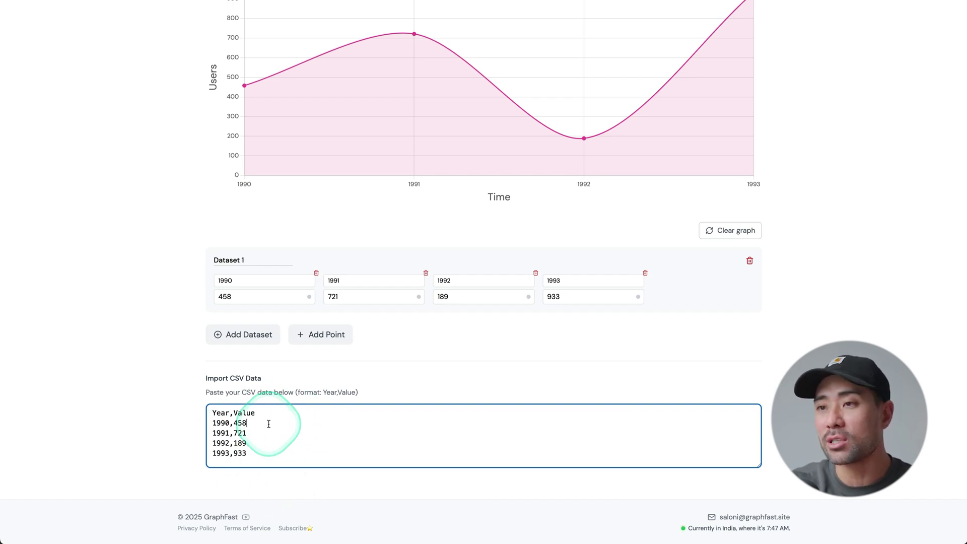
pyautogui.scroll(8, 719, 42)
pyautogui.click(726, 48)
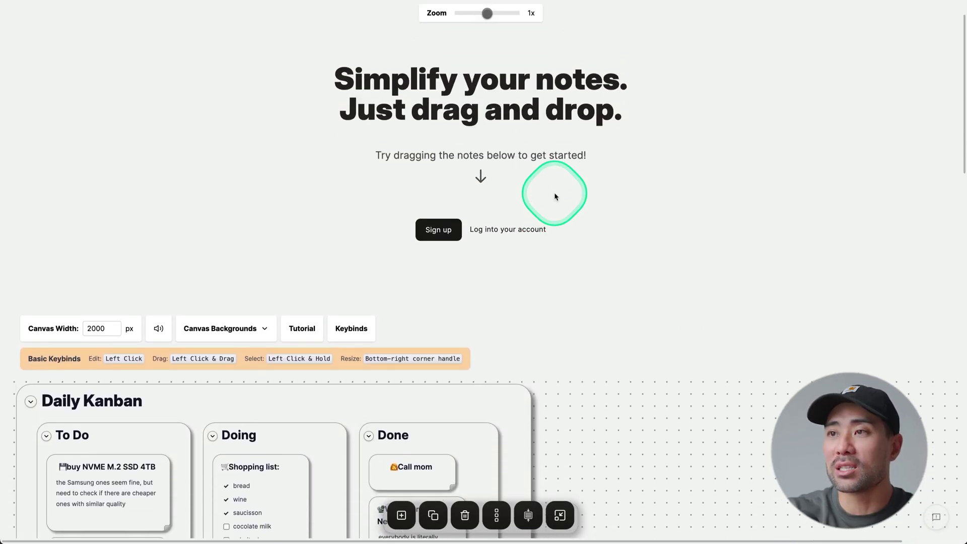
# Widen the Daily Kanban board to the right using its resize handle
pyautogui.scroll(-5, 555, 196)
pyautogui.scroll(-3, 554, 196)
pyautogui.click(347, 268)
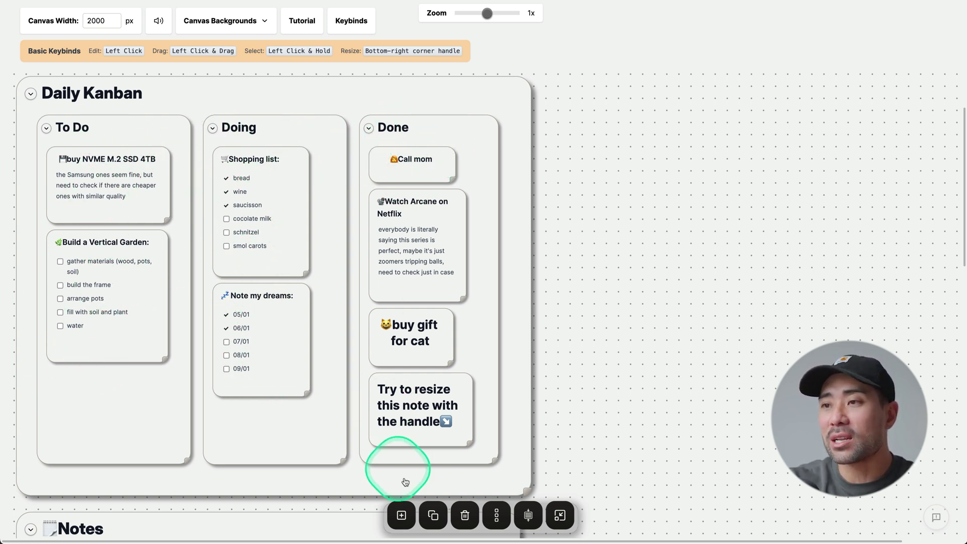
pyautogui.scroll(-3, 430, 352)
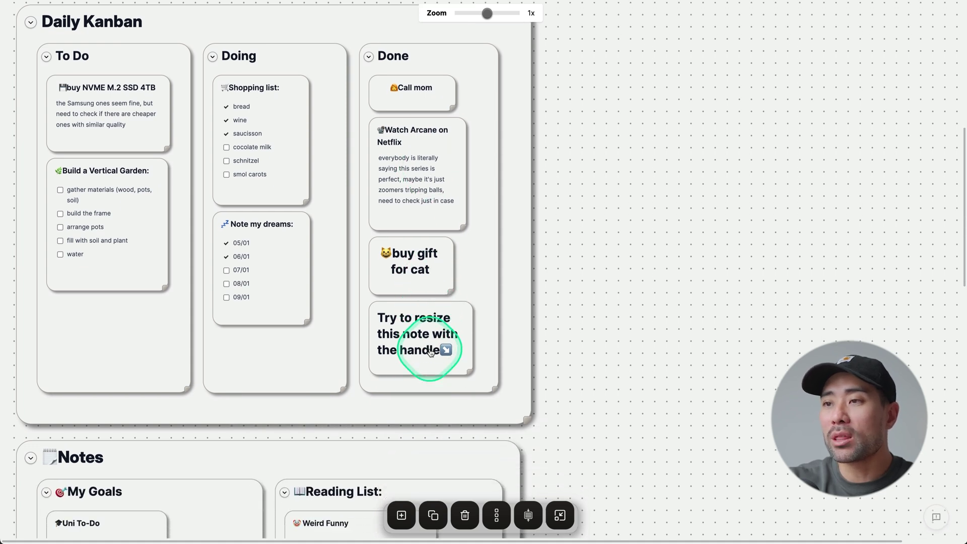
pyautogui.scroll(1, 462, 401)
pyautogui.moveTo(527, 440); pyautogui.dragTo(869, 155)
# Move Build a Vertical Garden to the top of To Do and Shopping list below Note my dreams
pyautogui.scroll(15, 869, 156)
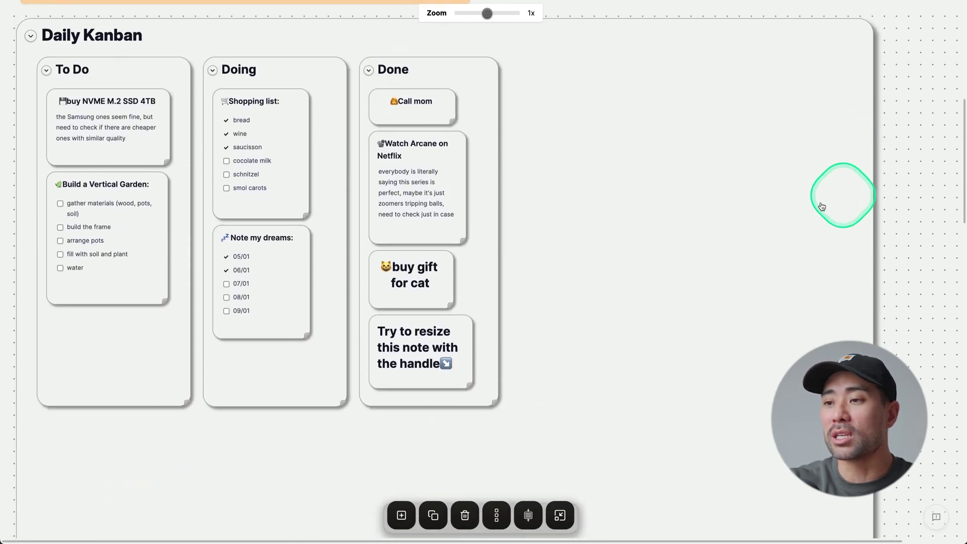
pyautogui.scroll(-1, 776, 203)
pyautogui.moveTo(124, 254); pyautogui.dragTo(114, 146)
pyautogui.click(261, 174)
pyautogui.moveTo(259, 173); pyautogui.dragTo(259, 346)
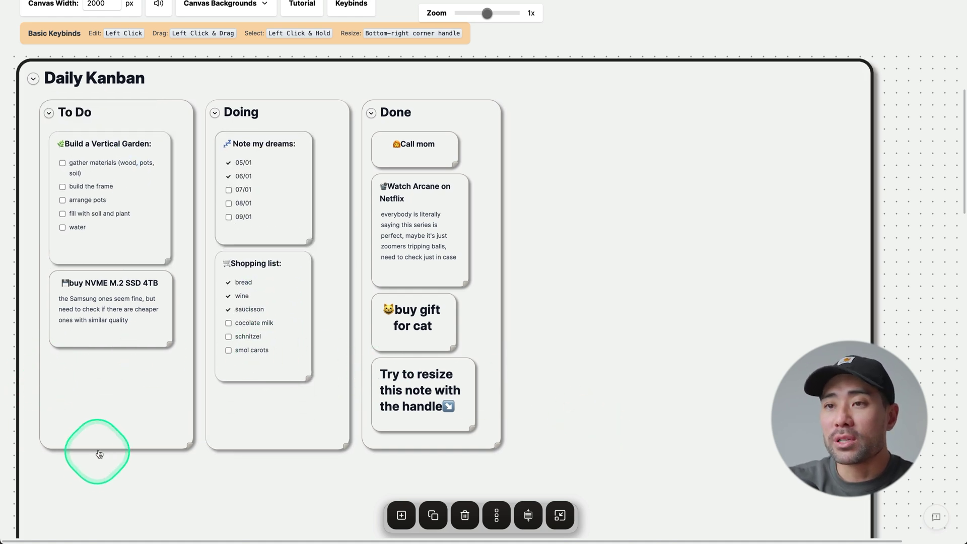
# Add an 'A new to-do' note to the To Do column, formatted as an H2 heading
pyautogui.click(113, 418)
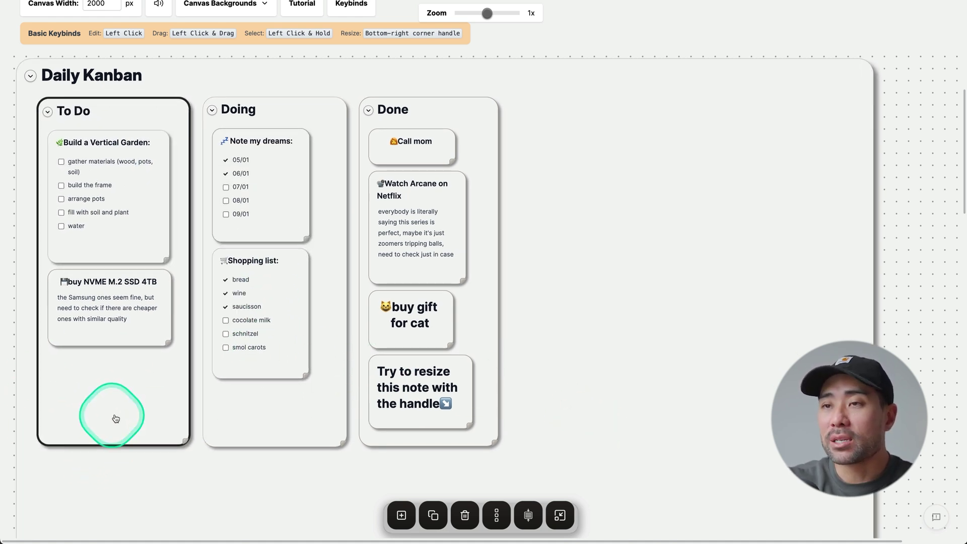
pyautogui.click(395, 516)
pyautogui.click(80, 360)
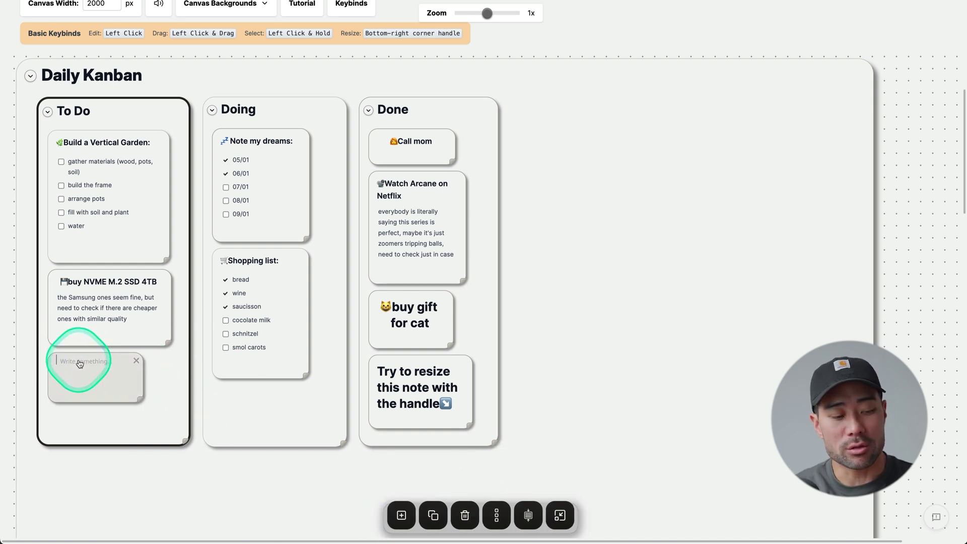
pyautogui.write('A new to-do')
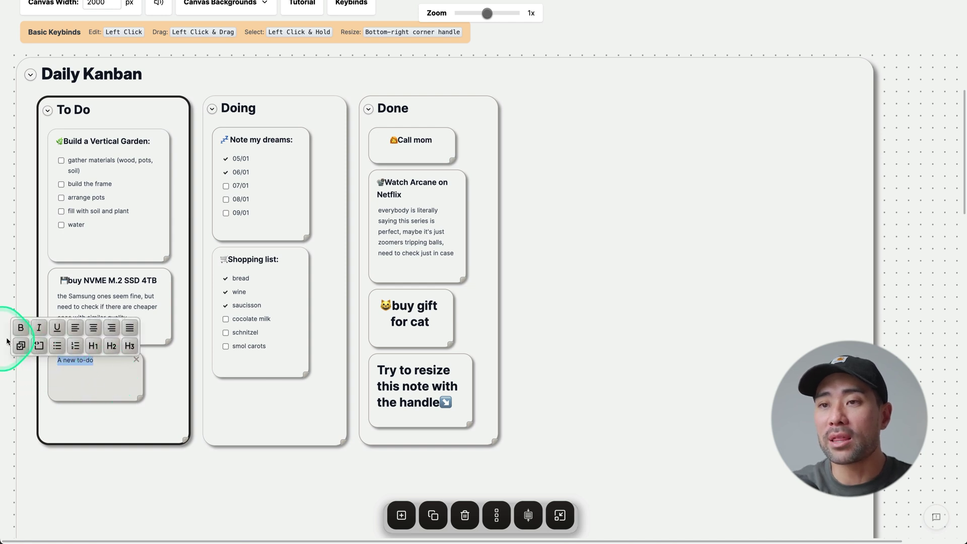
pyautogui.click(96, 347)
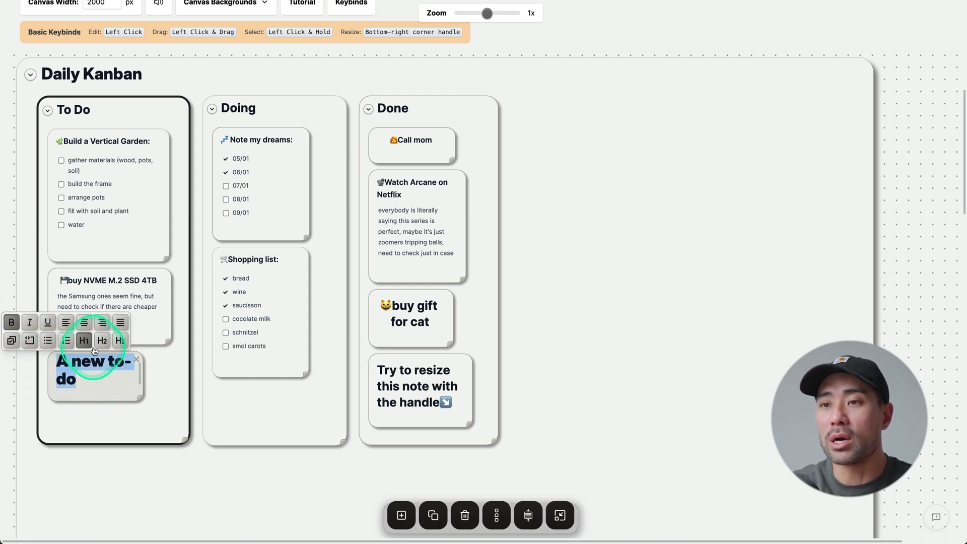
pyautogui.click(110, 347)
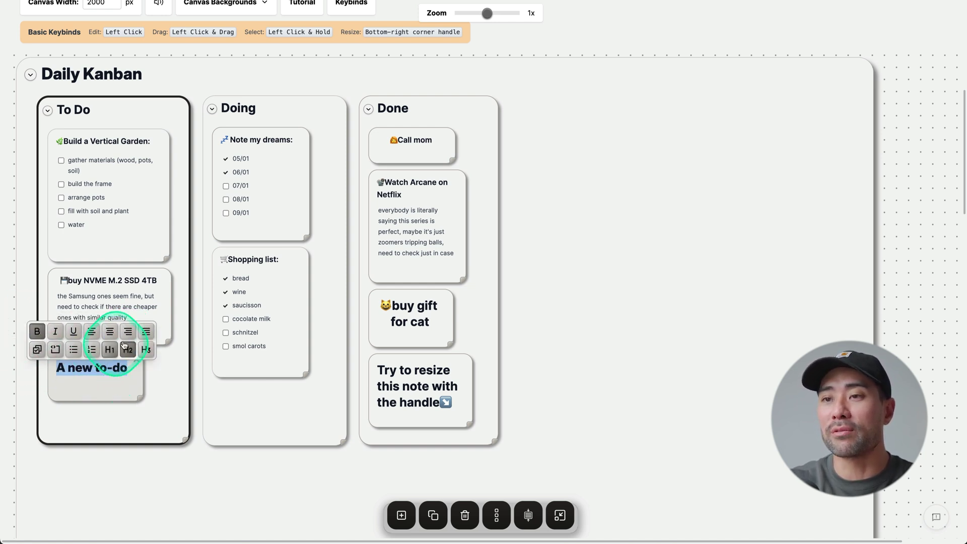
# Scroll through the Notes section to look over its boards
pyautogui.click(600, 293)
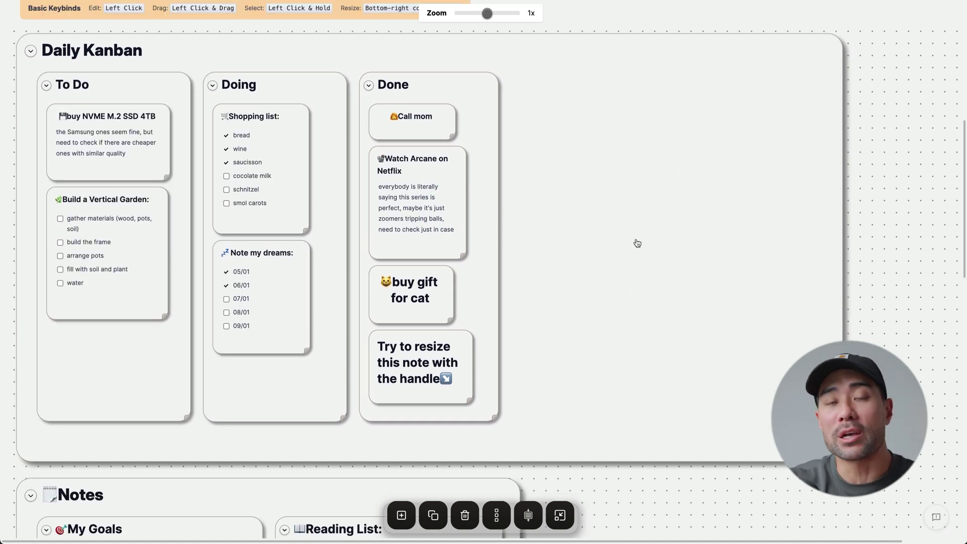
pyautogui.scroll(-10, 637, 243)
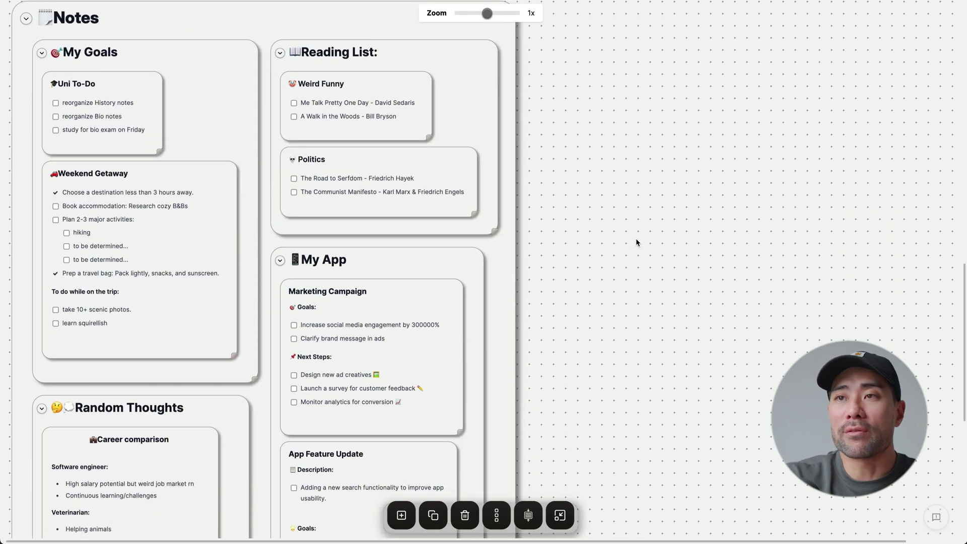
pyautogui.scroll(-1, 635, 243)
pyautogui.click(542, 154)
pyautogui.scroll(-7, 272, 240)
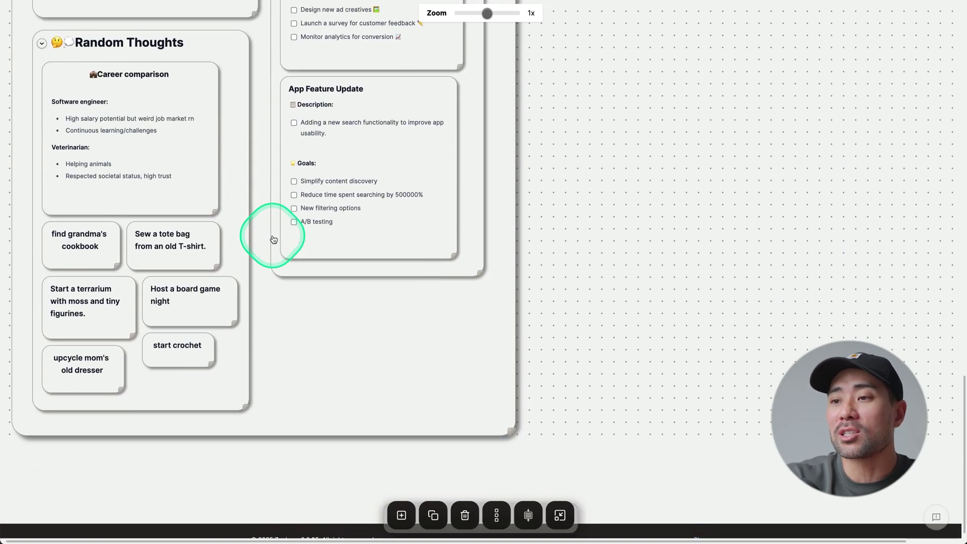
pyautogui.scroll(20, 272, 236)
pyautogui.scroll(-20, 273, 239)
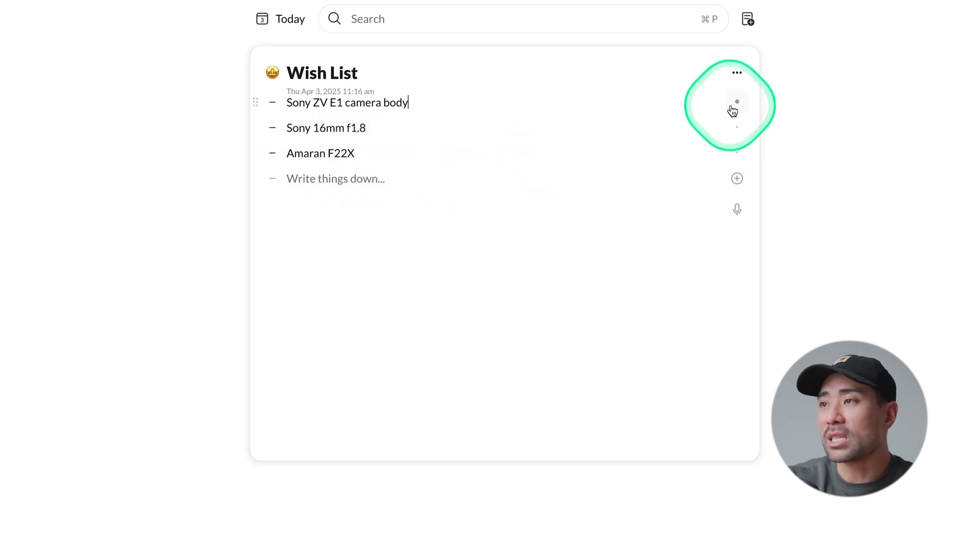
# Open the Wish List and look up the Sony ZV E1 camera body on Amazon via smart suggestions
pyautogui.click(735, 103)
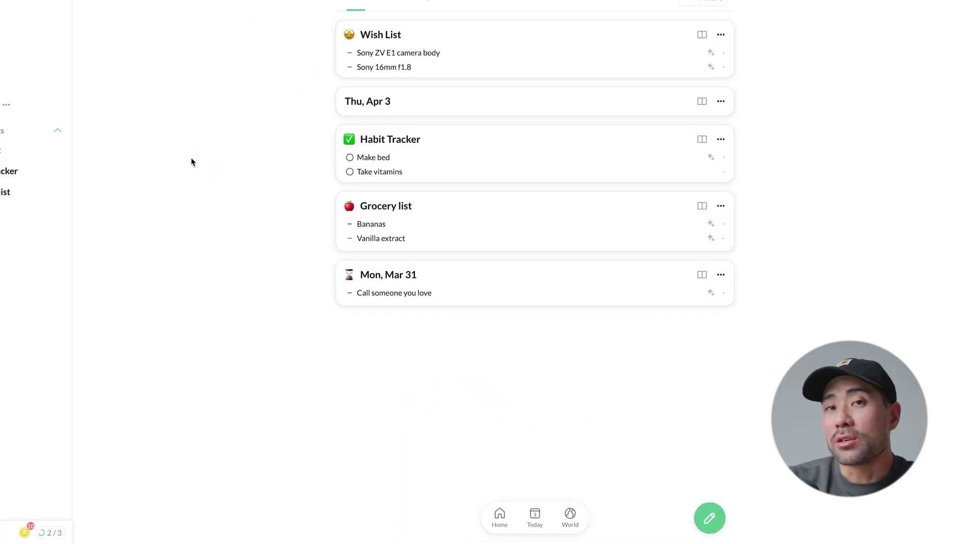
pyautogui.click(531, 75)
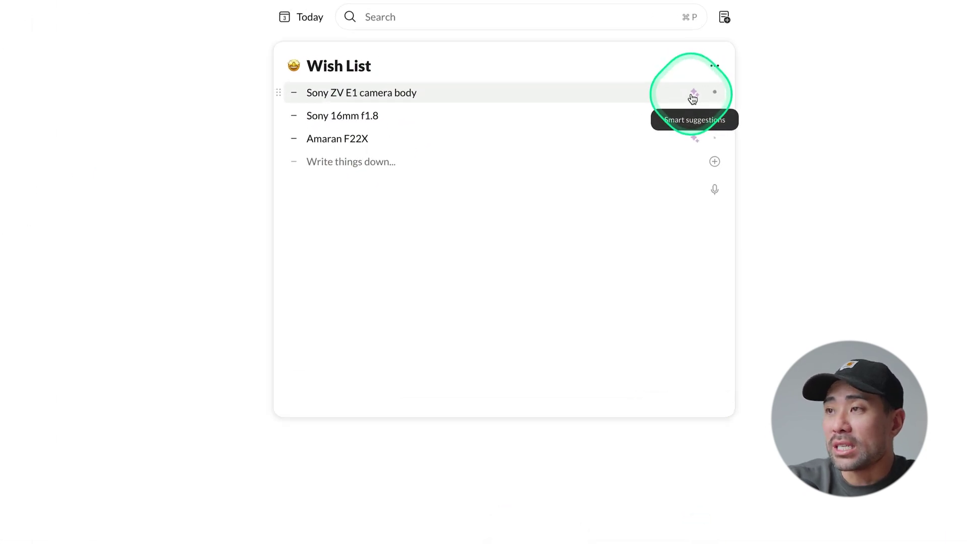
pyautogui.click(693, 96)
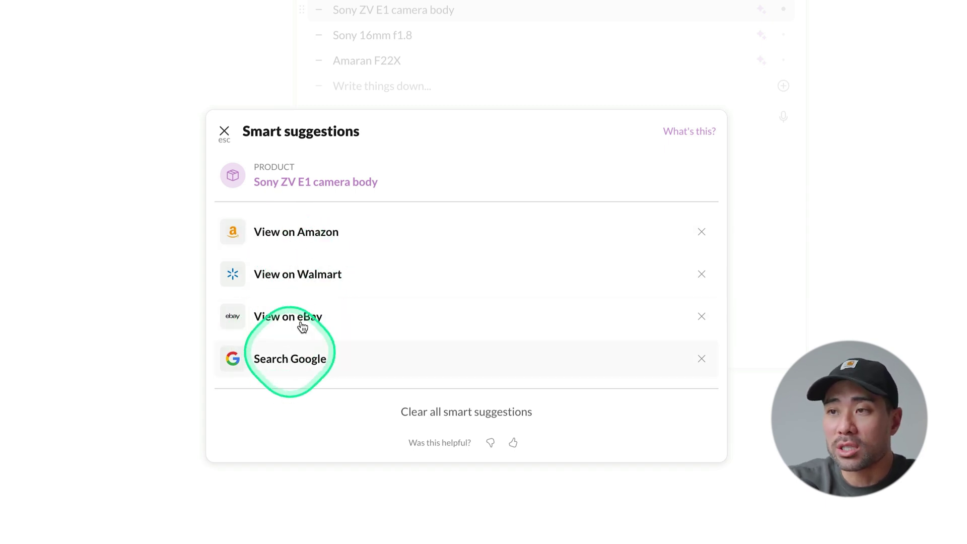
pyautogui.click(295, 244)
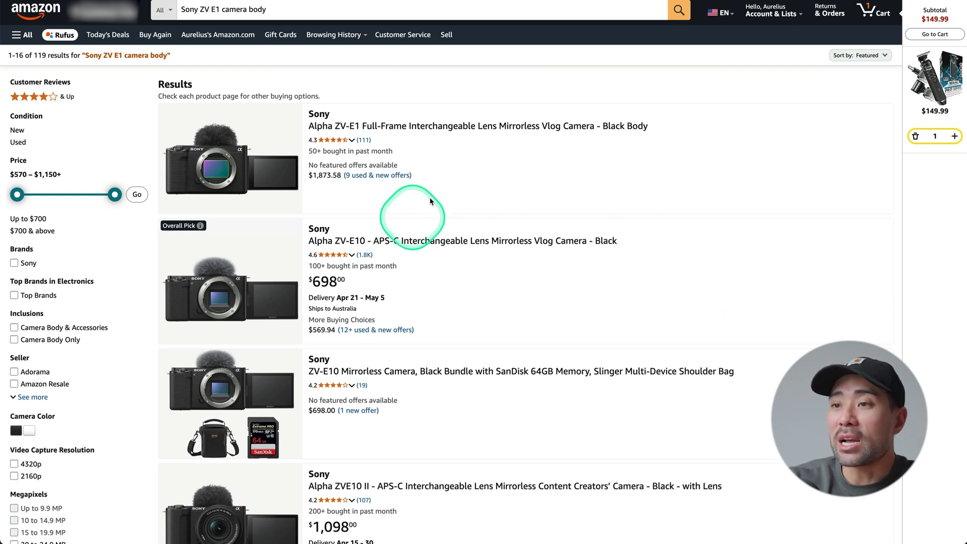
pyautogui.scroll(-1, 458, 352)
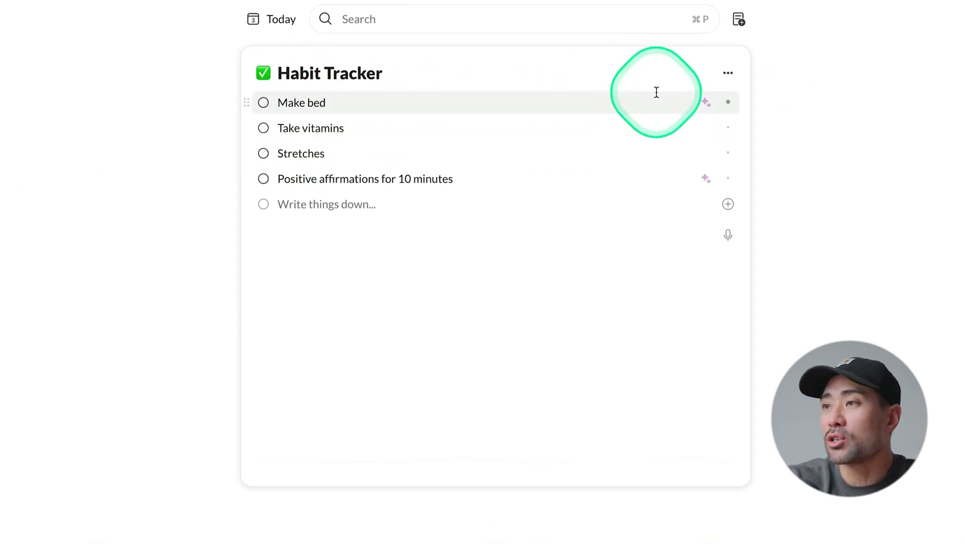
# Add a reminder to the Make bed habit repeating Daily at 1:28 PM
pyautogui.click(728, 103)
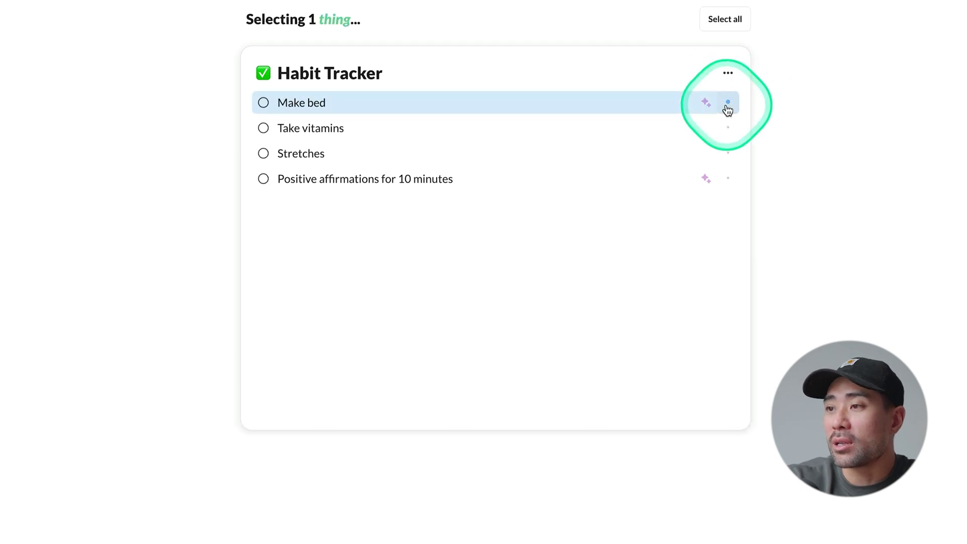
pyautogui.scroll(-5, 660, 187)
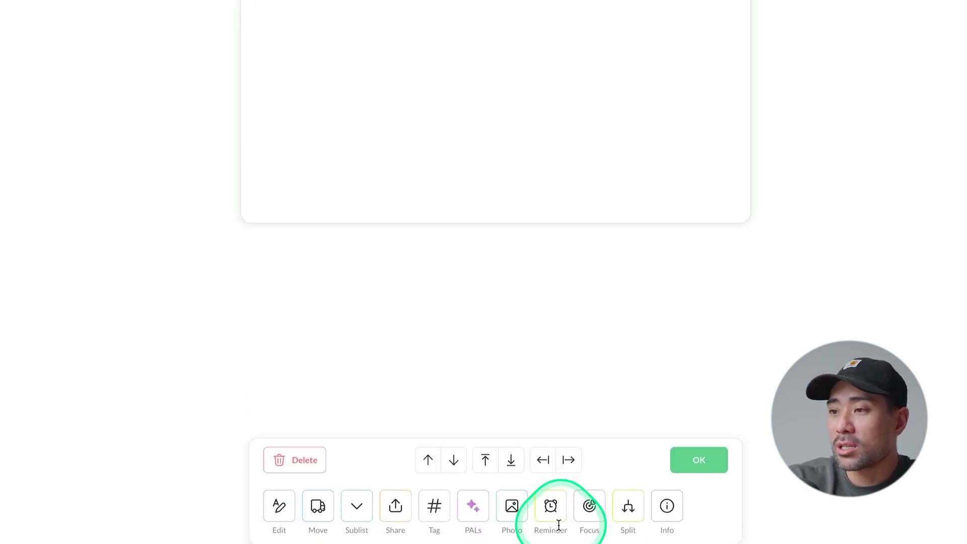
pyautogui.click(552, 509)
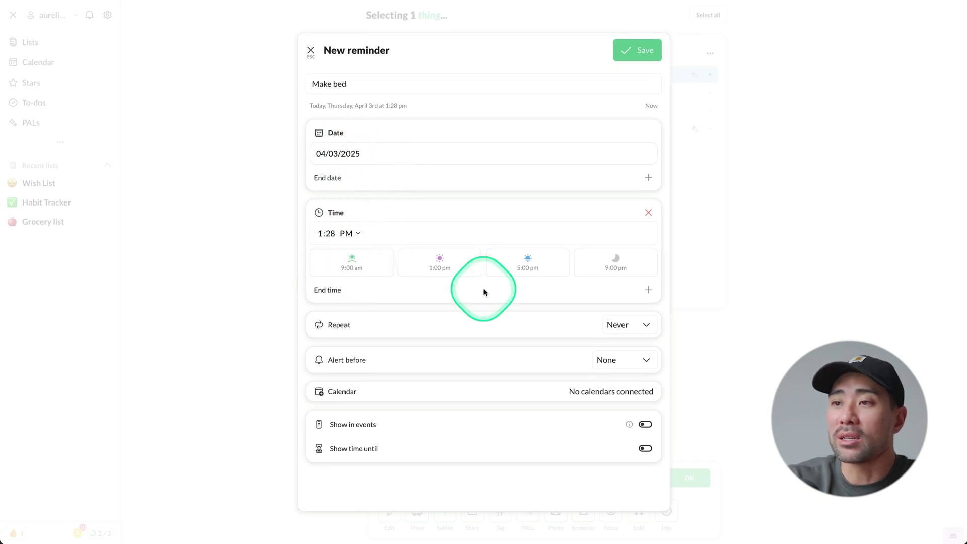
pyautogui.click(622, 326)
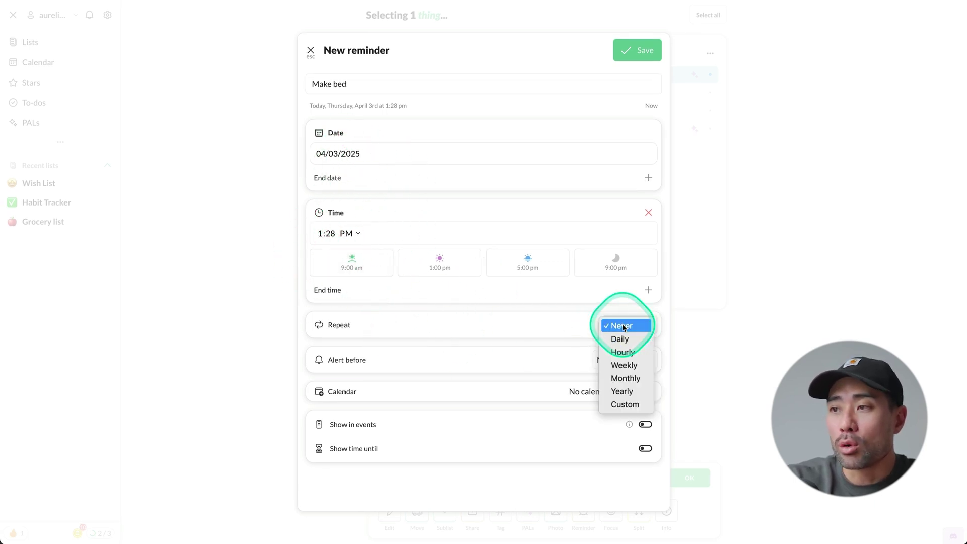
pyautogui.click(623, 340)
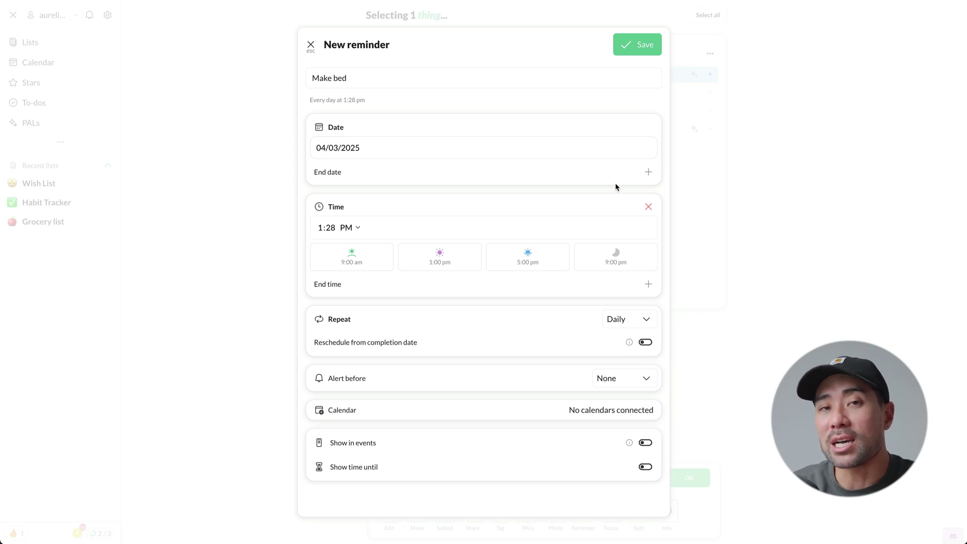
# Close the Make bed reminder dialog and go to Piktochart's AI design generator
pyautogui.click(400, 331)
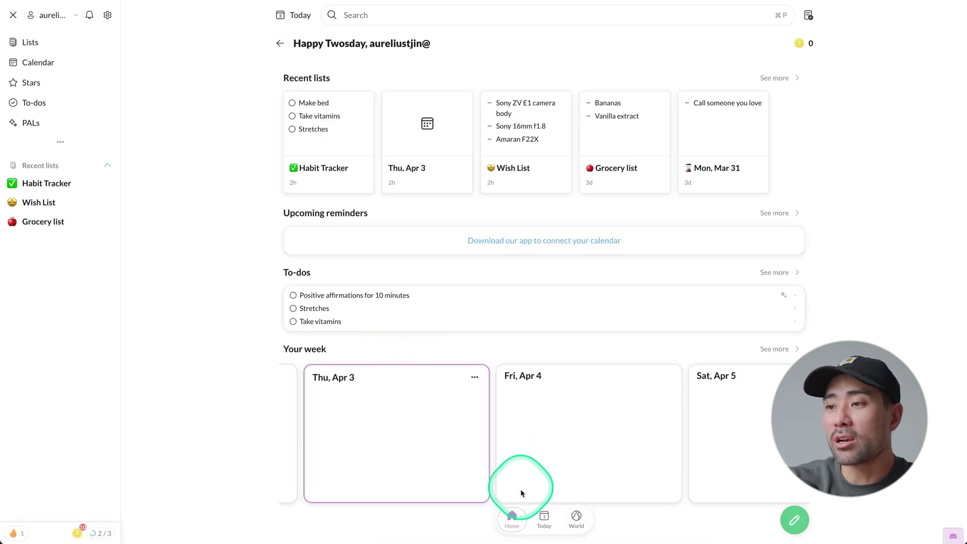
pyautogui.click(205, 243)
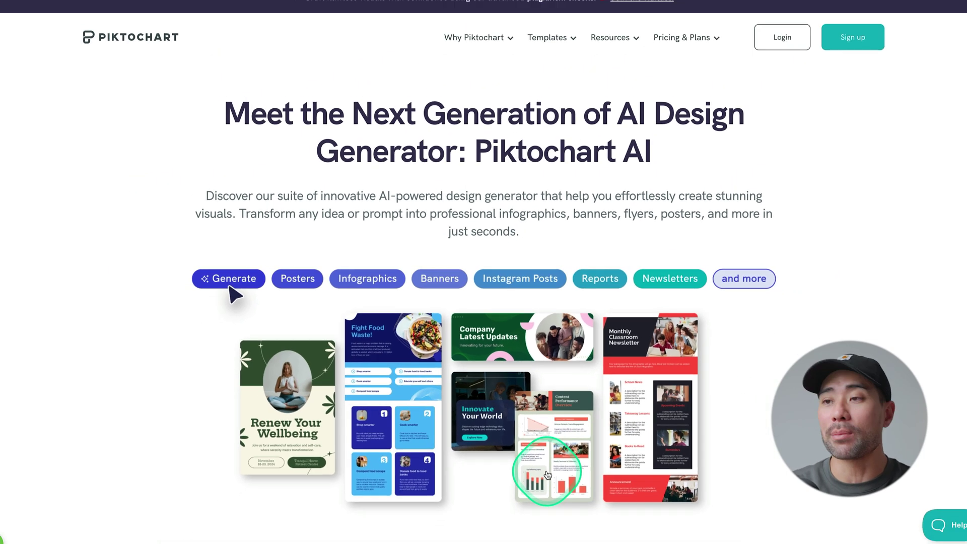
# Generate an infographic from the topic 'The evolution of social media'
pyautogui.scroll(-6, 544, 460)
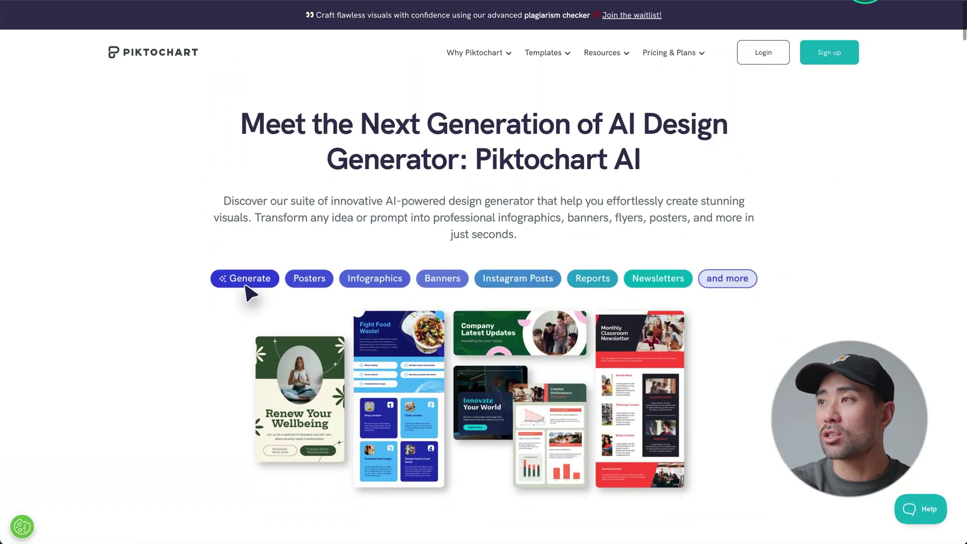
pyautogui.click(246, 315)
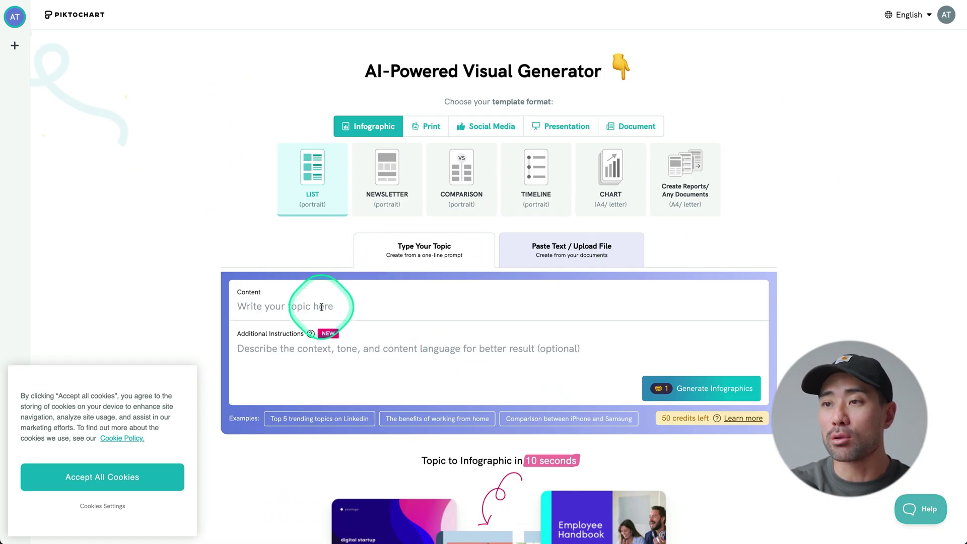
pyautogui.write('The evolution of social media')
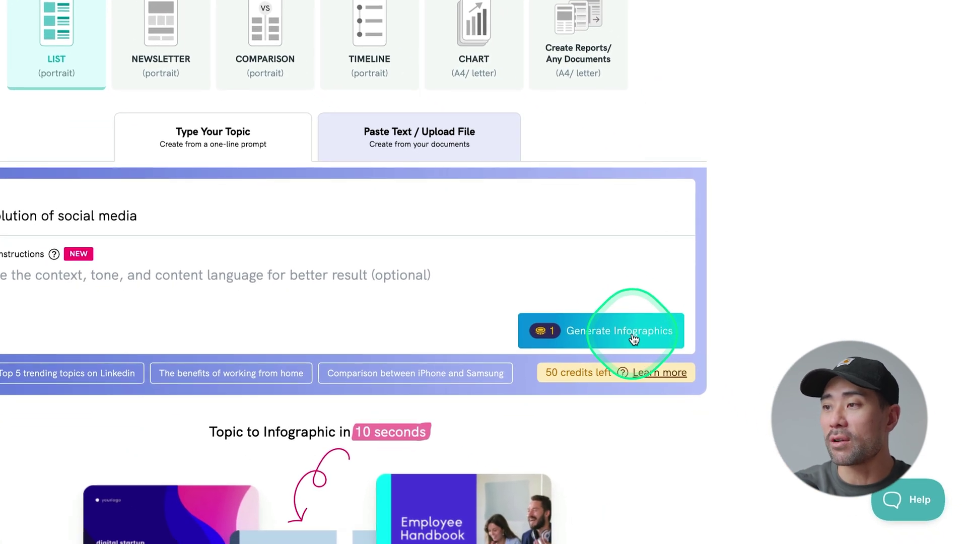
pyautogui.click(635, 353)
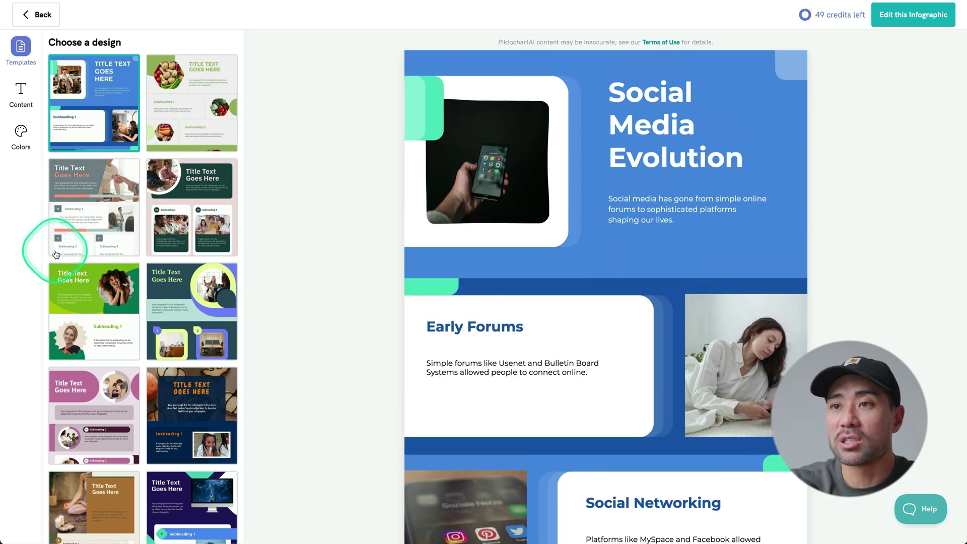
# Apply the dark grey numbered-card template, then review the Content outline and Colors options
pyautogui.click(66, 215)
pyautogui.scroll(-1, 107, 216)
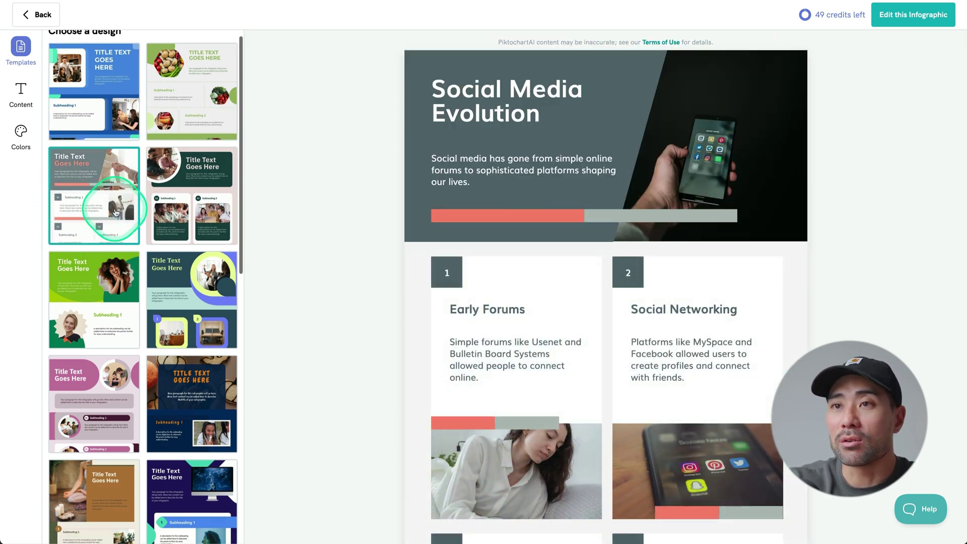
pyautogui.click(24, 101)
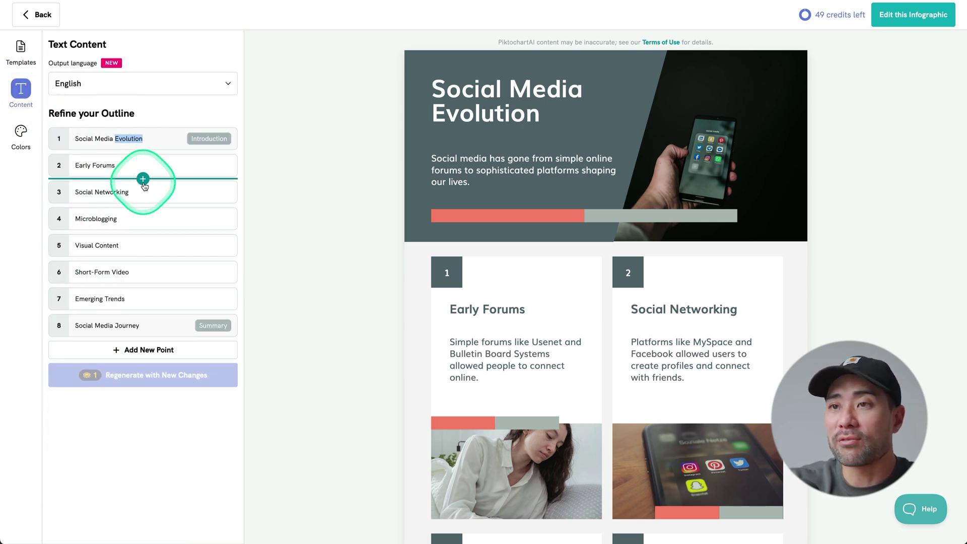
pyautogui.moveTo(64, 166); pyautogui.dragTo(11, 138)
pyautogui.click(12, 139)
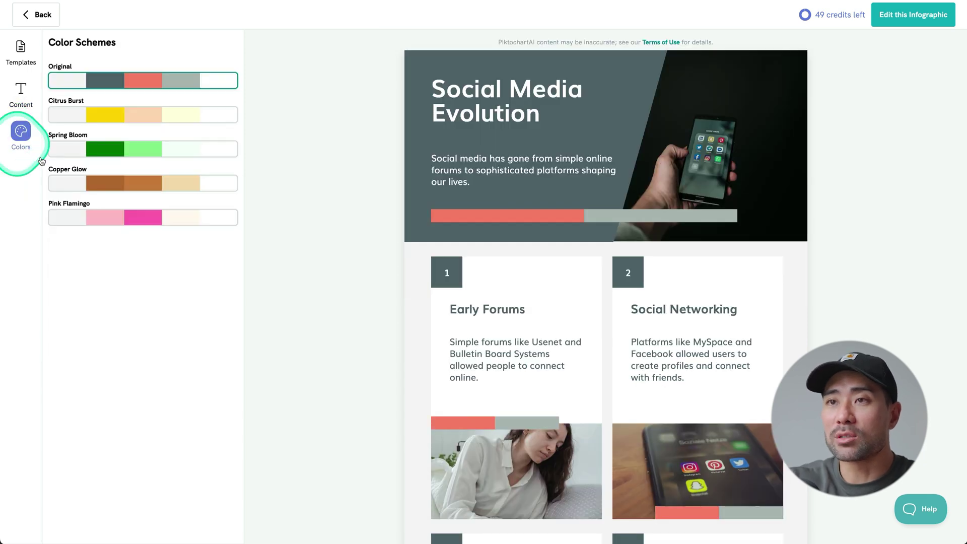
pyautogui.click(20, 50)
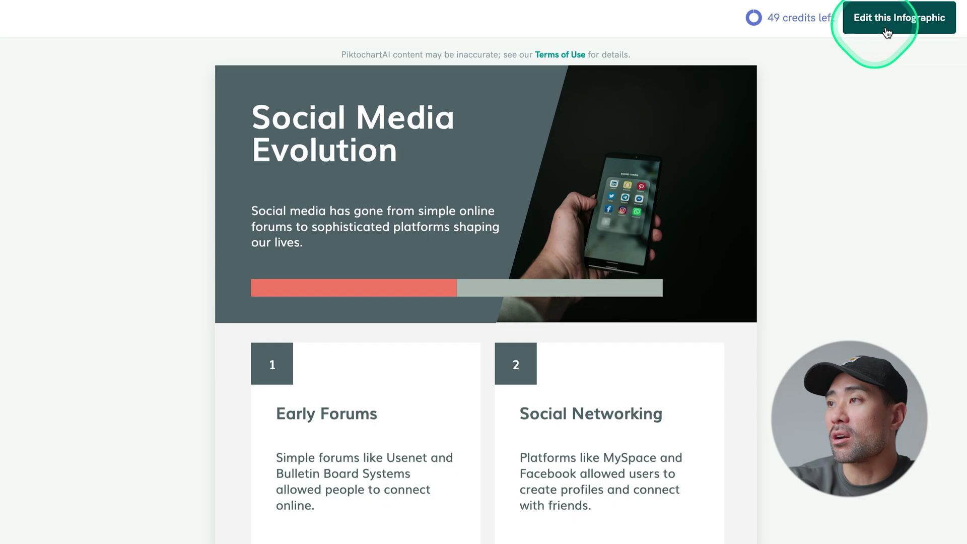
# Open Social Media Evolution in the full editor, select its title section, and show PNG download settings
pyautogui.click(907, 21)
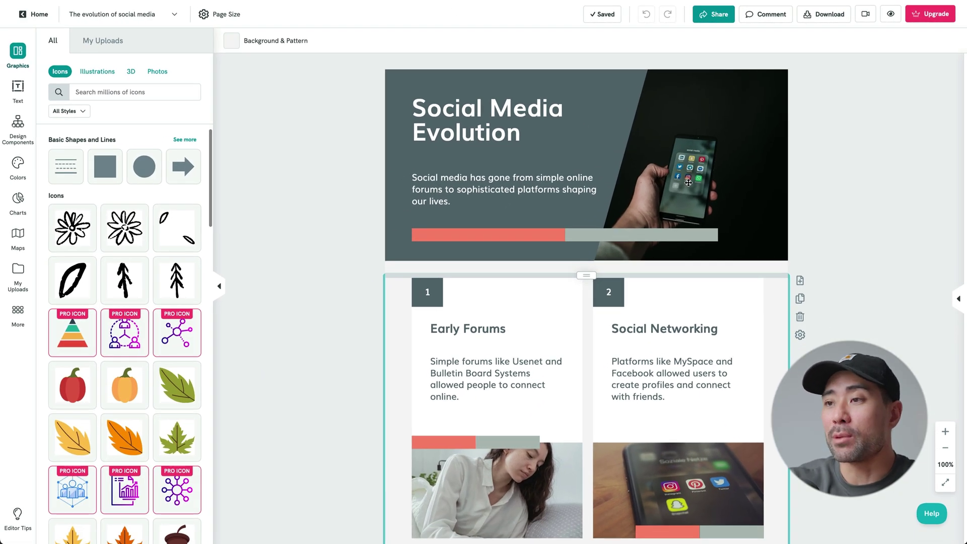
pyautogui.click(880, 313)
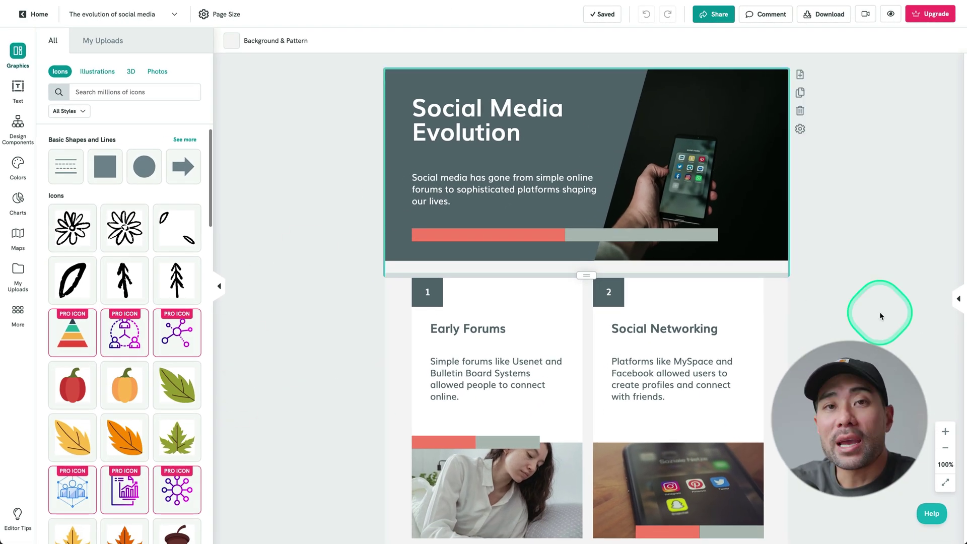
pyautogui.click(823, 18)
pyautogui.click(784, 66)
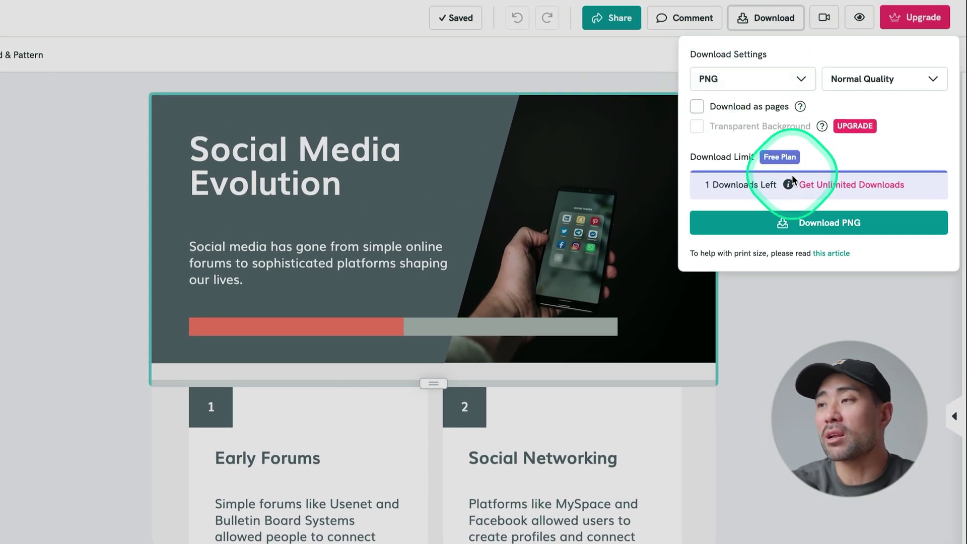
pyautogui.moveTo(789, 187)
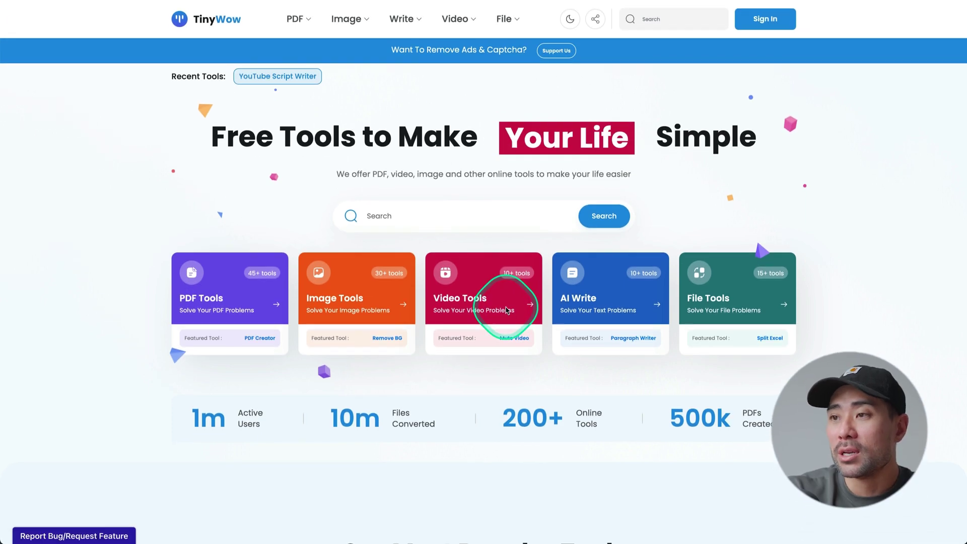
# Browse TinyWow's Video Tools grid, including Youtube to Text, Compress Video and MP4 to MP3
pyautogui.click(507, 310)
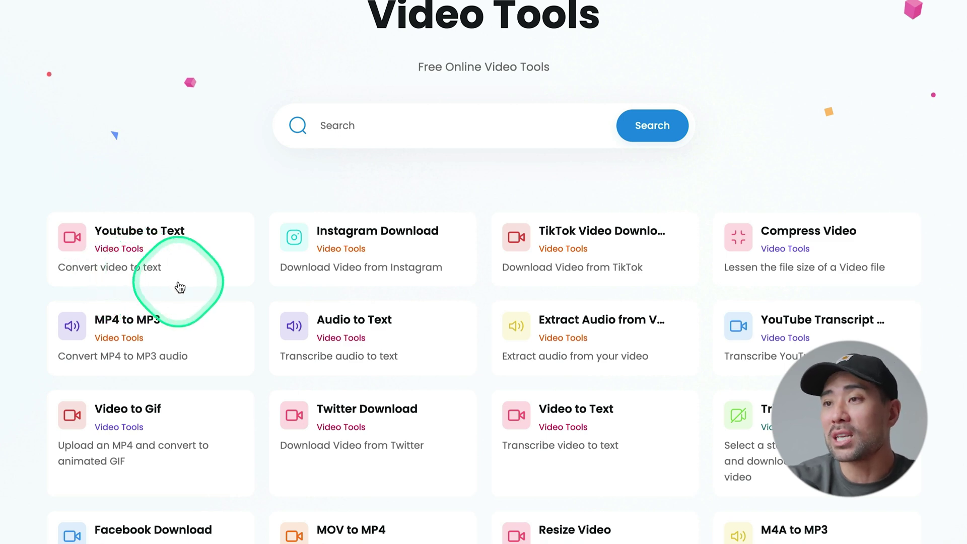
pyautogui.scroll(-3, 180, 287)
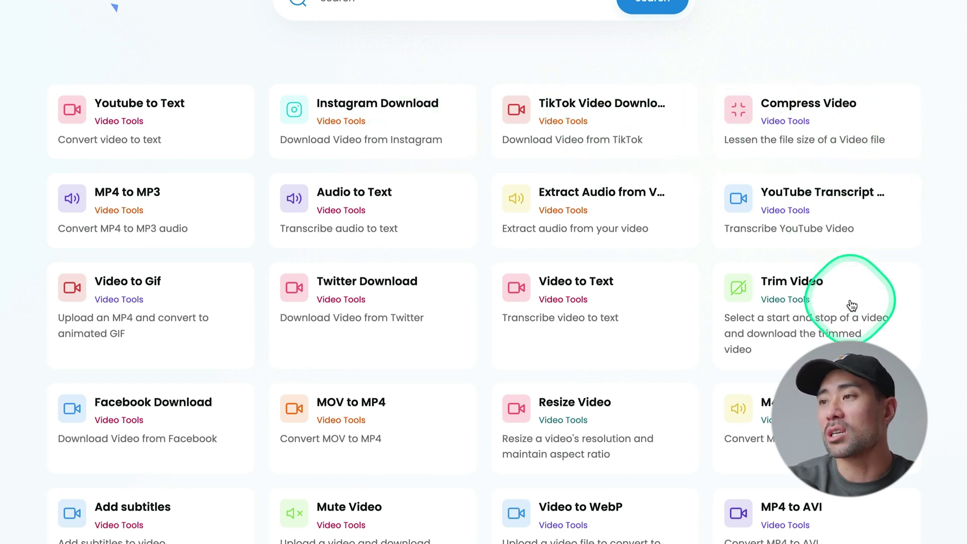
pyautogui.scroll(-2, 851, 292)
pyautogui.scroll(-2, 667, 345)
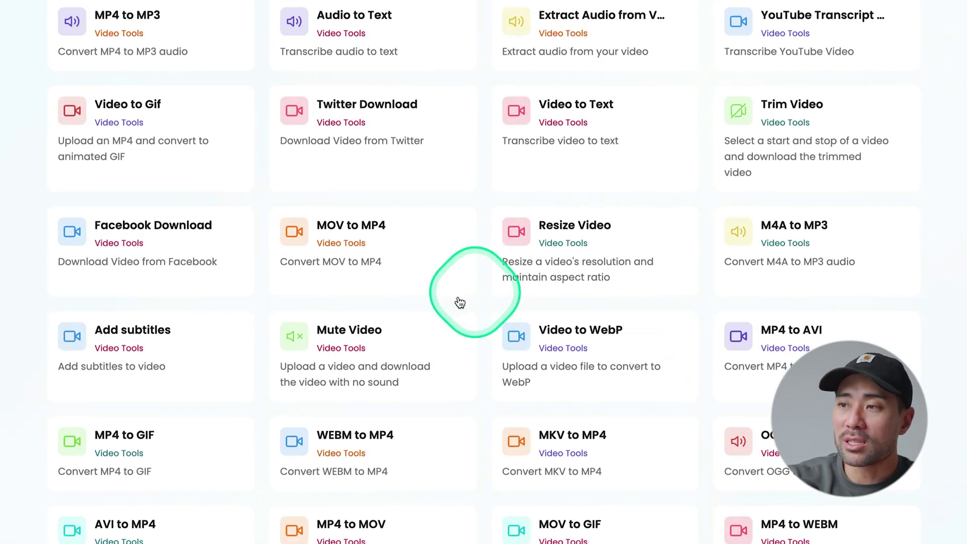
pyautogui.scroll(-5, 643, 423)
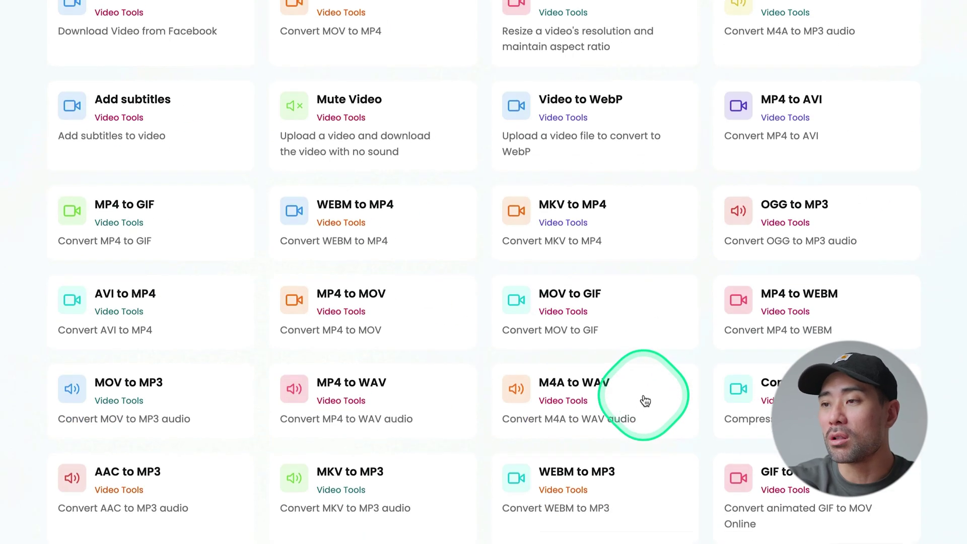
pyautogui.scroll(10, 645, 400)
pyautogui.scroll(-1, 645, 401)
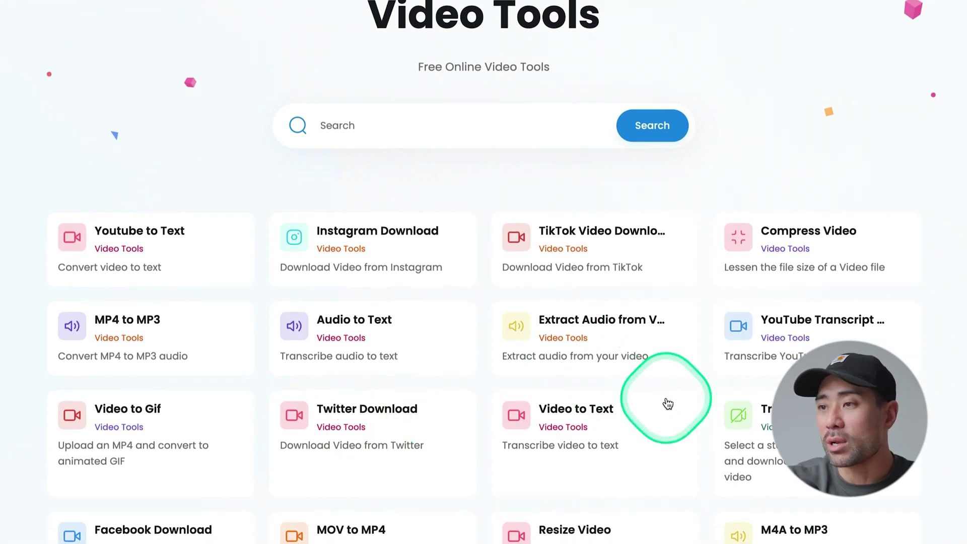
pyautogui.click(587, 409)
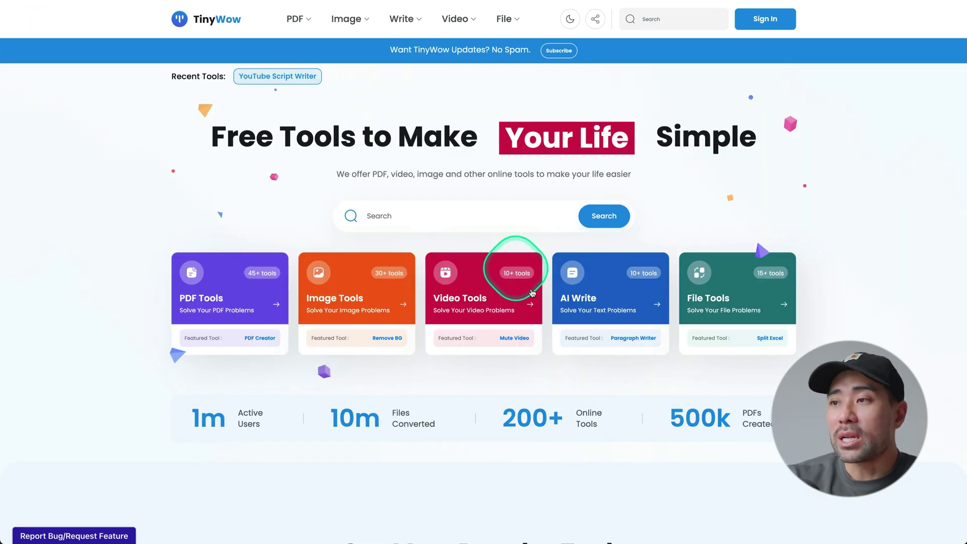
pyautogui.click(594, 305)
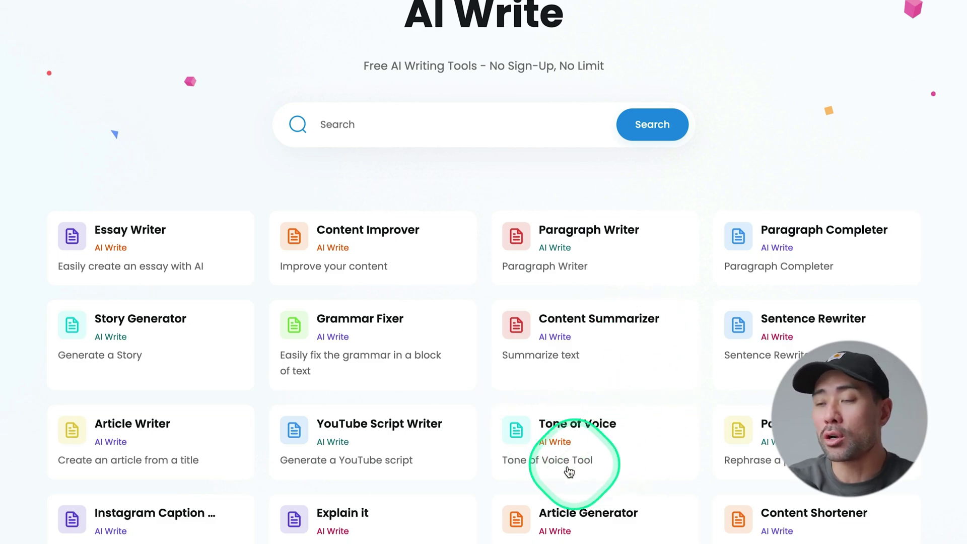
pyautogui.scroll(-20, 567, 468)
pyautogui.scroll(20, 567, 463)
pyautogui.scroll(5, 568, 469)
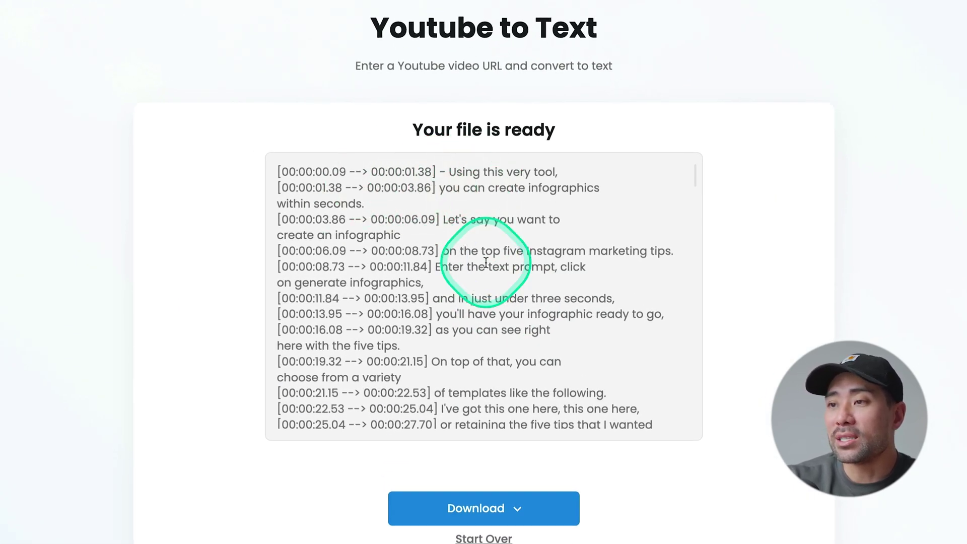
# Scroll the YouTube transcript past the one-minute mark
pyautogui.scroll(-10, 486, 262)
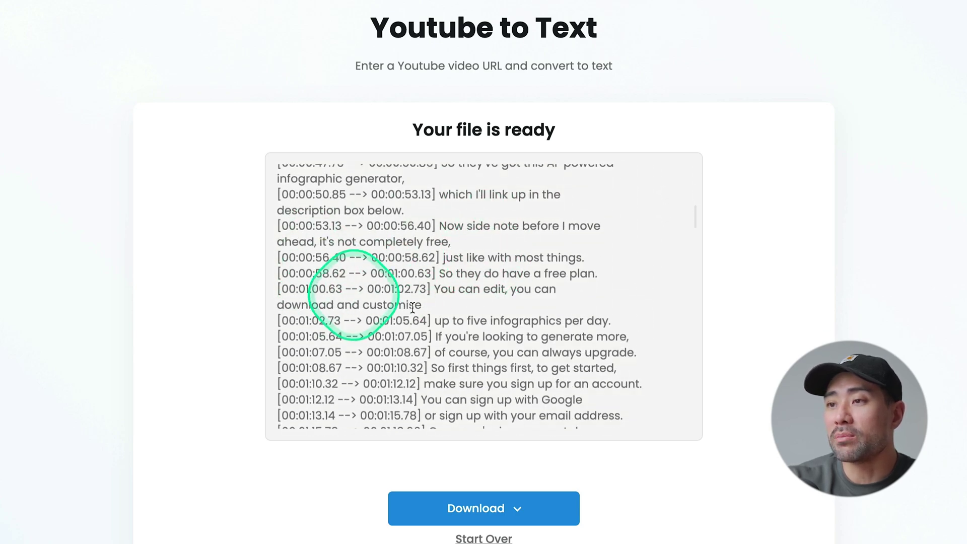